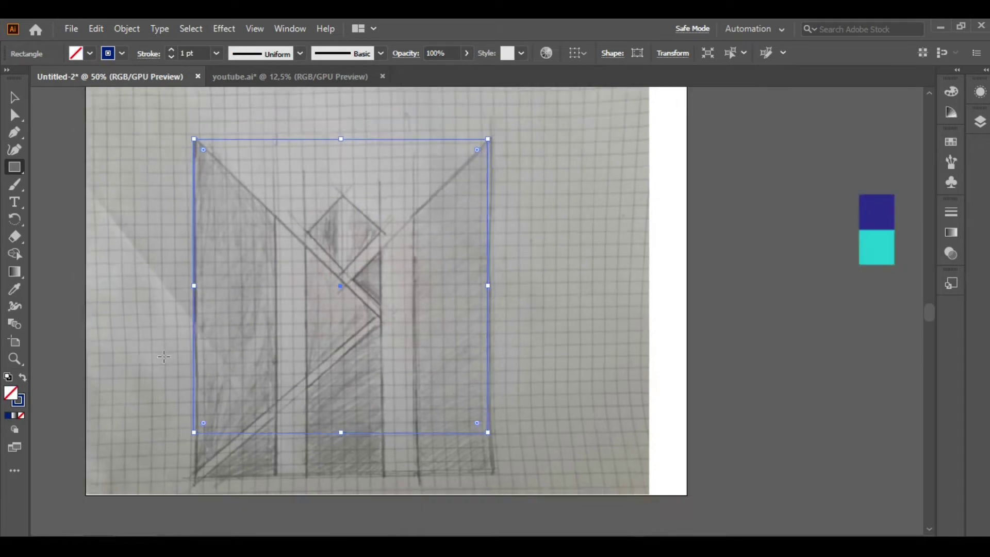
# Rotate the outlined square 45 degrees and place its upper corner on the sketch's left peak, edge along the diagonal line.
pyautogui.moveTo(391, 203); pyautogui.dragTo(464, 330)
pyautogui.click(14, 97)
pyautogui.moveTo(287, 308); pyautogui.dragTo(196, 347)
pyautogui.hotkey('ctrl', '+')
pyautogui.hotkey('ctrl', '+')
pyautogui.hotkey('ctrl', '+')
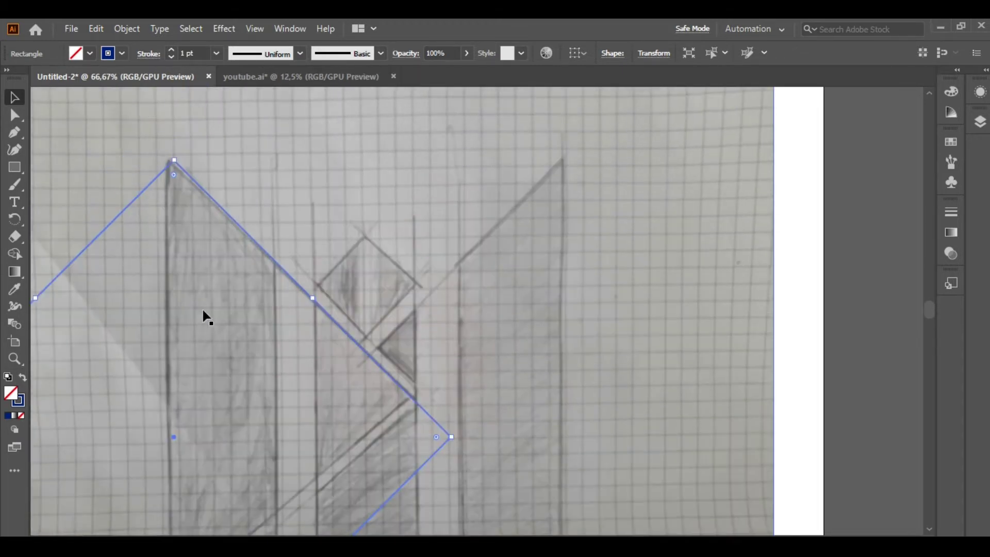
pyautogui.hotkey('ctrl', '+')
pyautogui.moveTo(260, 210); pyautogui.dragTo(253, 210)
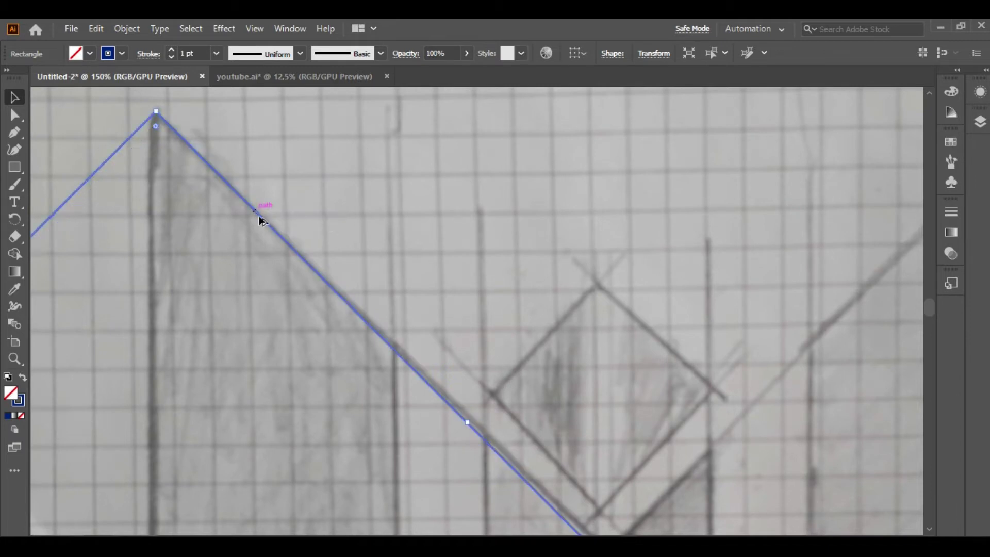
# Duplicate the rotated square and align the copy's upper corner with the sketch's right peak.
pyautogui.hotkey('ctrl', '-')
pyautogui.hotkey('ctrl', '-')
pyautogui.hotkey('ctrl', '-')
pyautogui.hotkey('ctrl', '-')
pyautogui.hotkey('ctrl', '-')
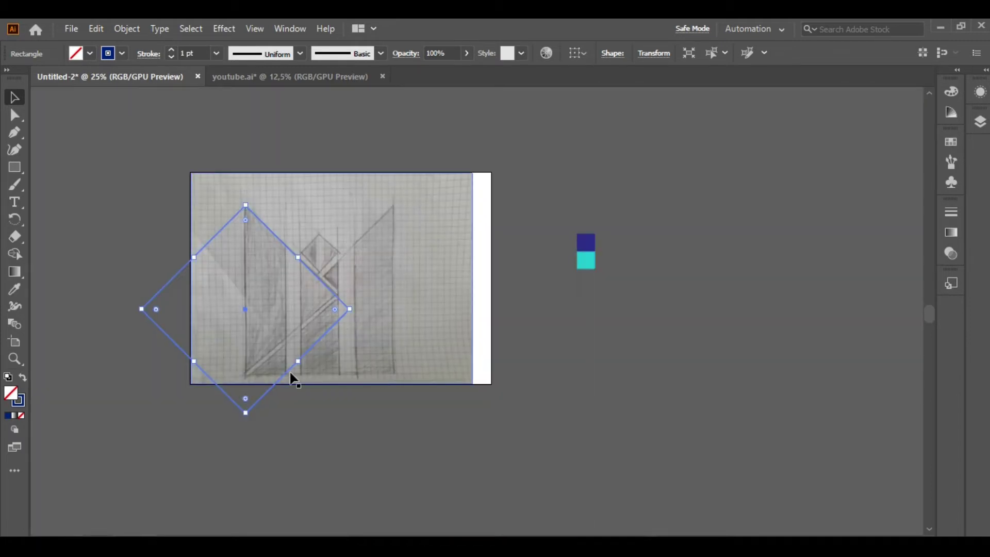
pyautogui.moveTo(285, 382); pyautogui.dragTo(432, 403)
pyautogui.scroll(3, 329, 224)
pyautogui.scroll(3, 506, 208)
pyautogui.moveTo(547, 210); pyautogui.dragTo(539, 207)
pyautogui.click(577, 190)
pyautogui.scroll(-4, 459, 216)
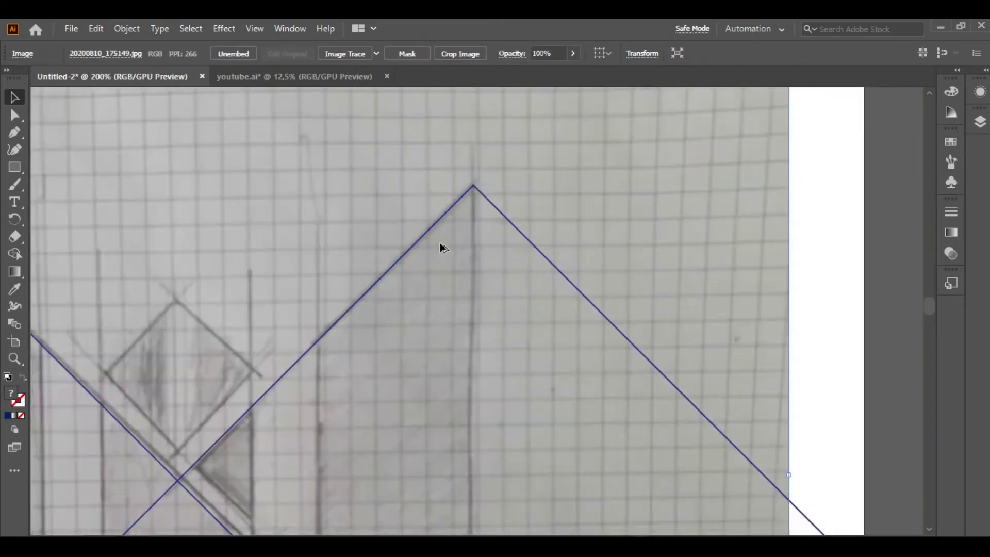
# Duplicate the left rotated square diagonally to trace the paired diagonal lines of the sketch.
pyautogui.scroll(-3, 330, 330)
pyautogui.scroll(5, 303, 402)
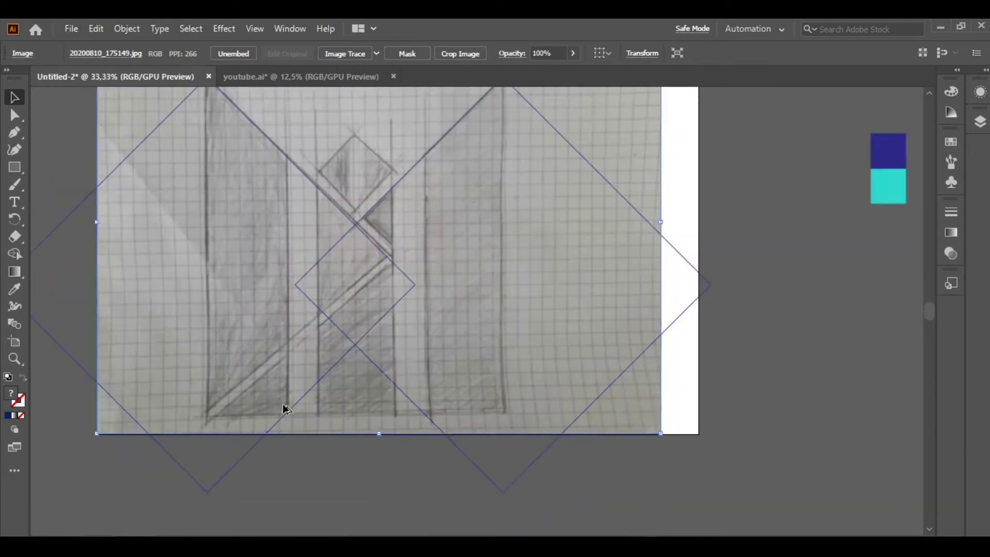
pyautogui.moveTo(297, 407); pyautogui.dragTo(273, 370)
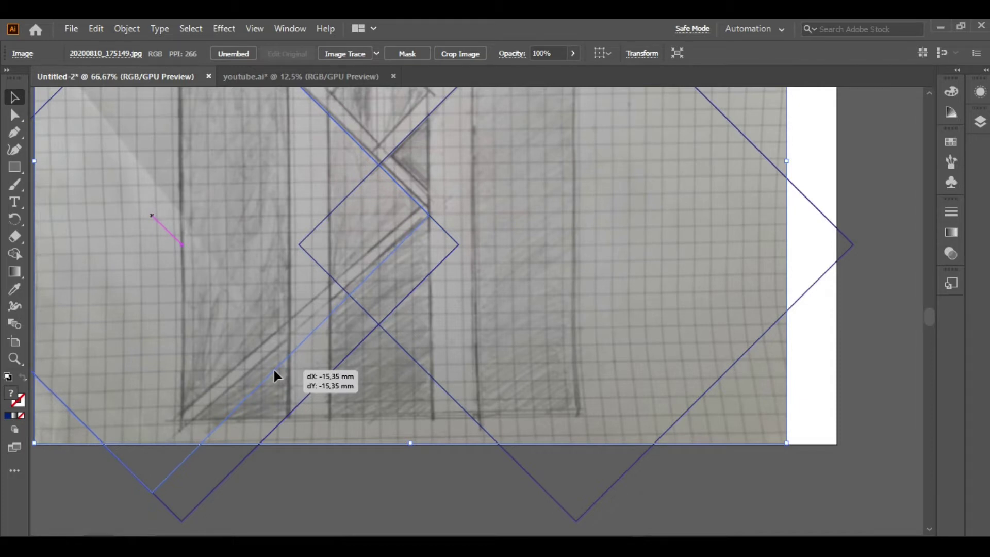
pyautogui.moveTo(274, 370); pyautogui.dragTo(258, 391)
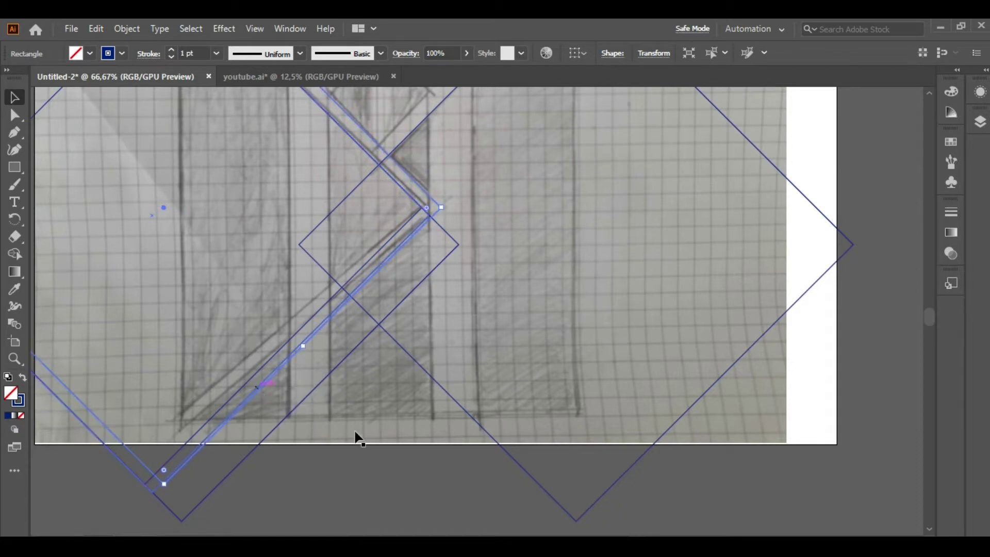
pyautogui.scroll(6, 371, 378)
pyautogui.click(333, 192)
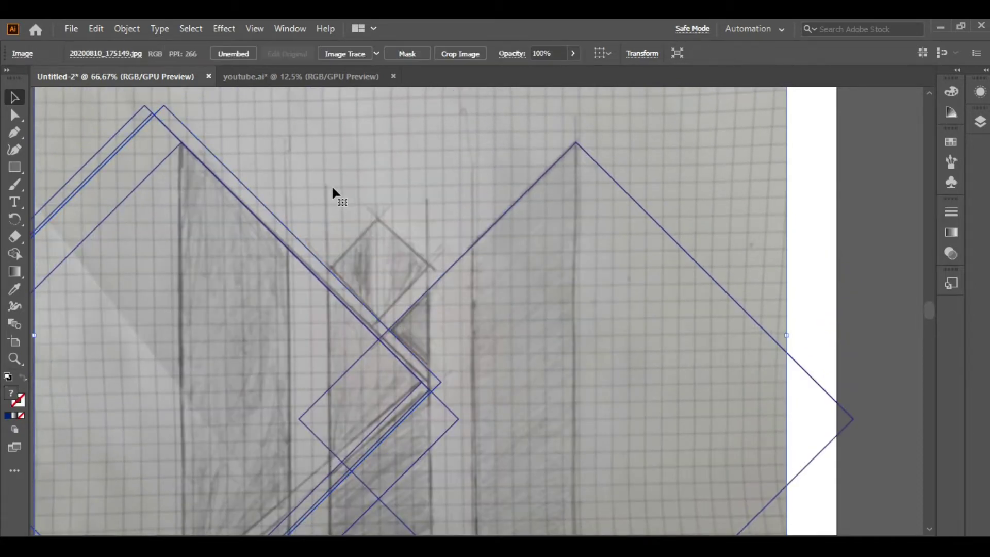
# Draw a tall narrow rectangle over the sketch's left column and give it a dark blue outline, #00247D, without fill.
pyautogui.scroll(-2, 301, 227)
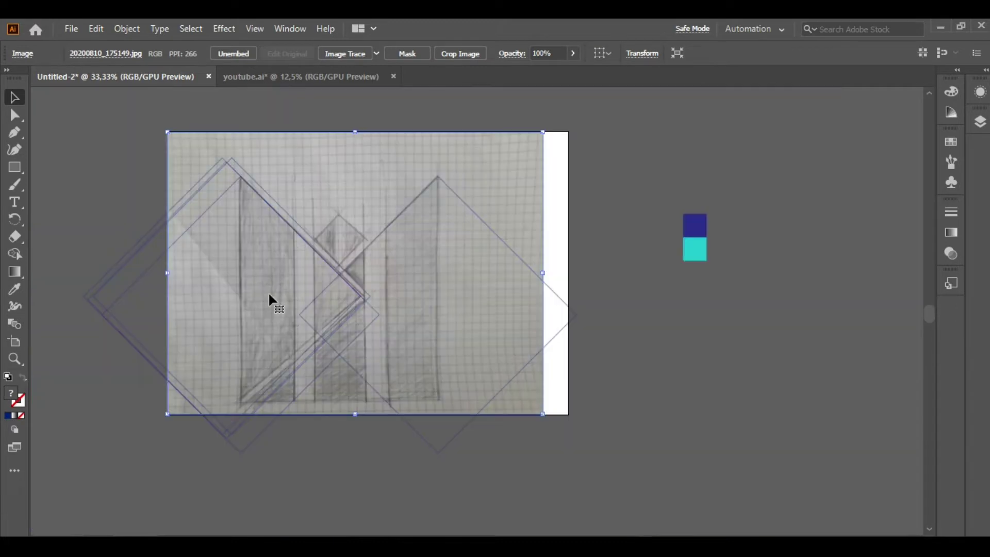
pyautogui.scroll(2, 224, 151)
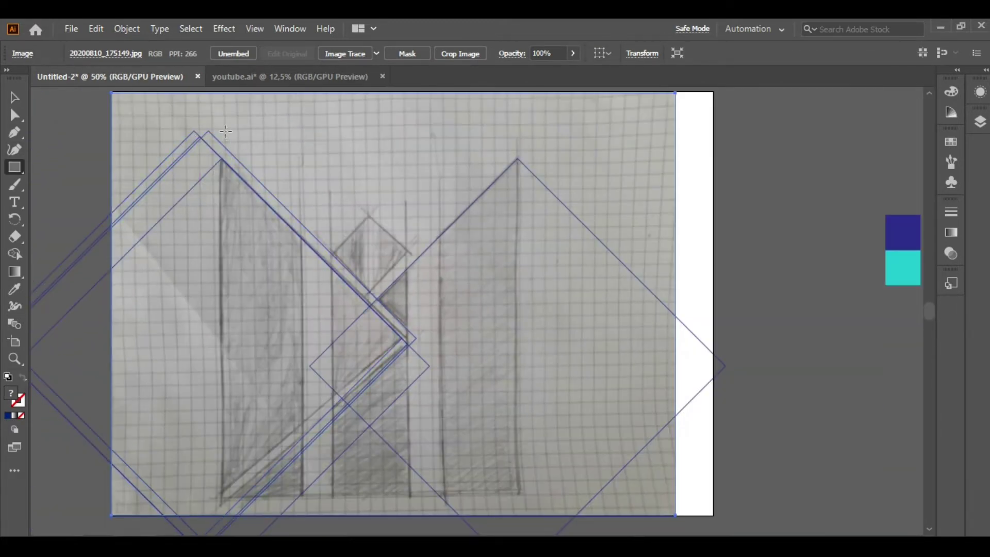
pyautogui.moveTo(223, 130); pyautogui.dragTo(300, 491)
pyautogui.click(15, 97)
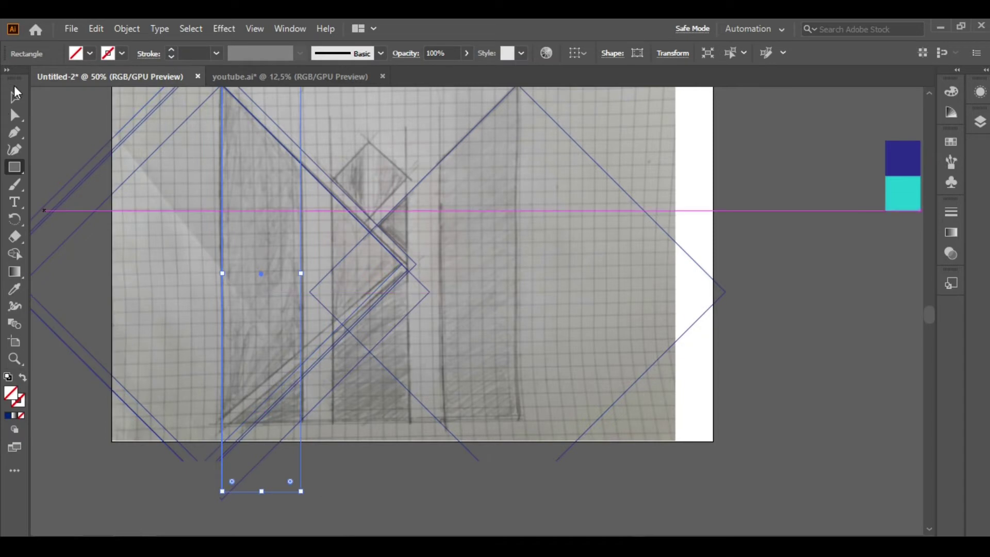
pyautogui.click(54, 125)
pyautogui.scroll(-1, 246, 447)
pyautogui.scroll(2, 246, 453)
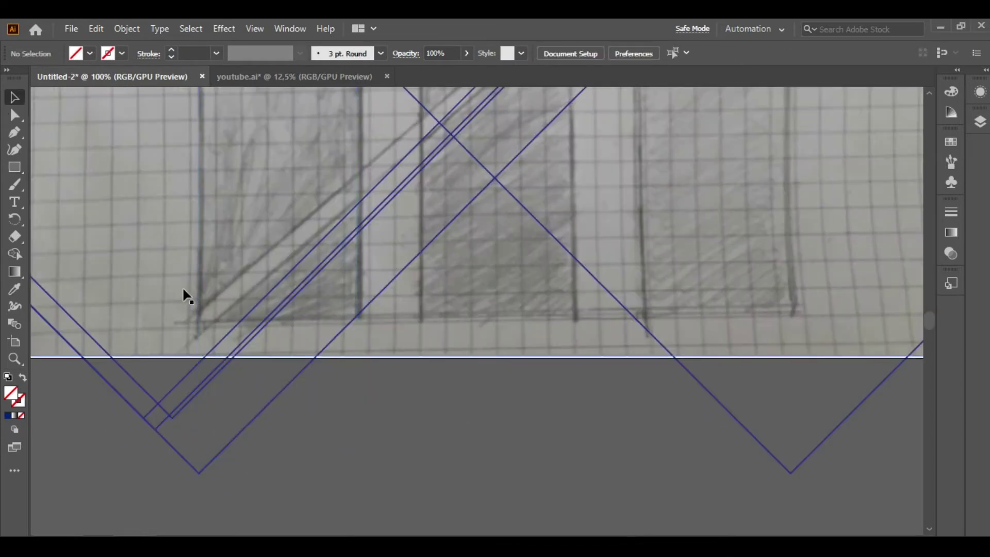
pyautogui.click(201, 288)
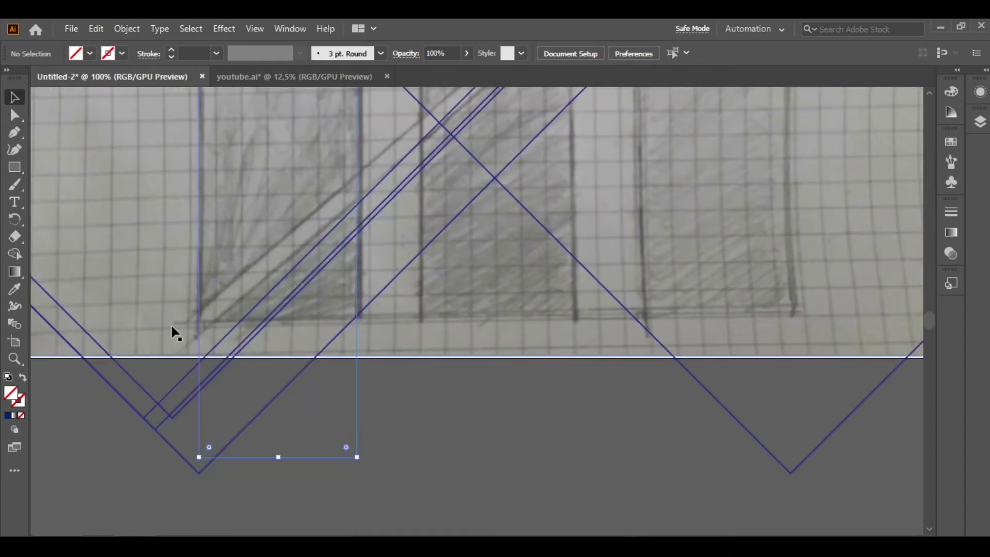
pyautogui.click(24, 400)
pyautogui.click(785, 168)
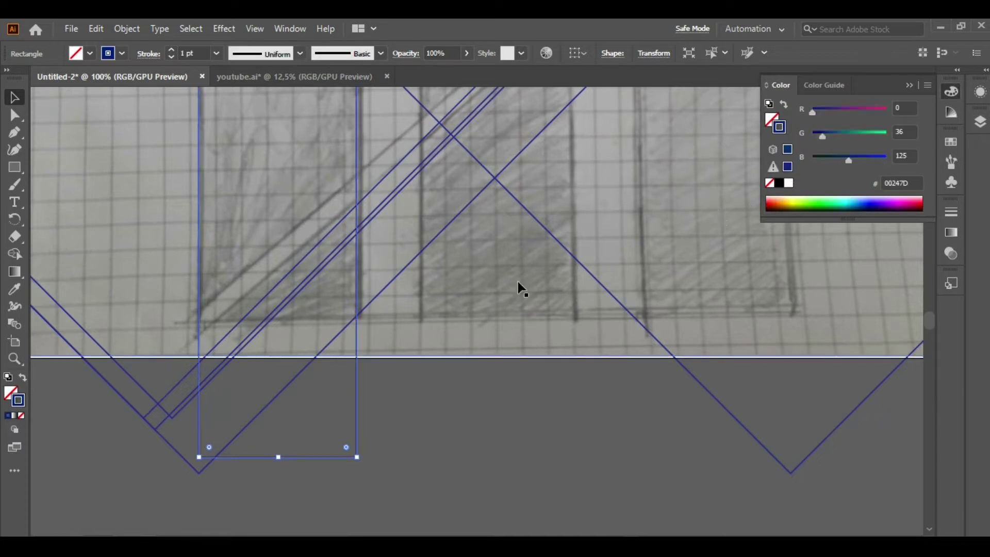
# Shorten the left column rectangle by raising its lower edge to just beneath the sketch's baseline.
pyautogui.moveTo(280, 458); pyautogui.dragTo(250, 376)
pyautogui.scroll(3, 217, 380)
pyautogui.scroll(1, 315, 395)
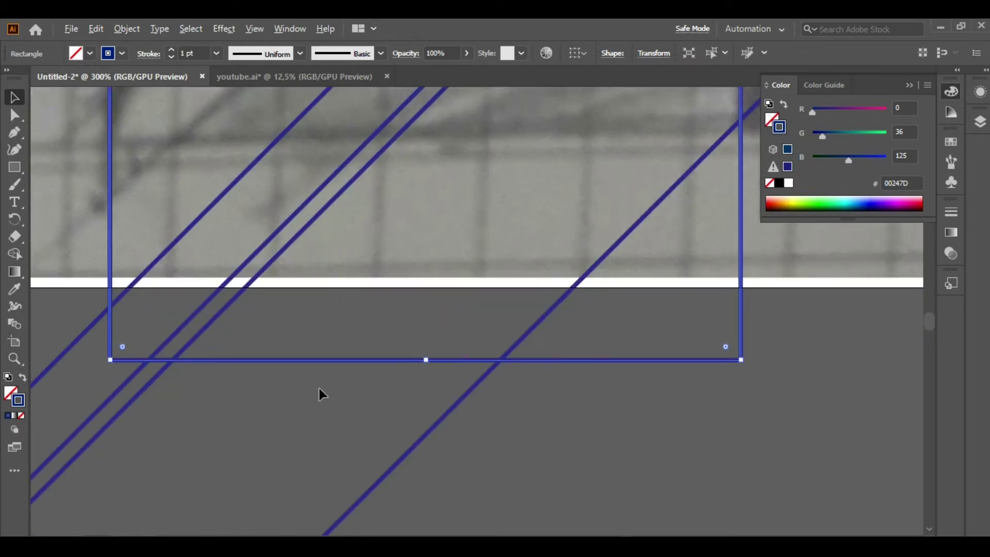
pyautogui.moveTo(427, 359); pyautogui.dragTo(427, 353)
pyautogui.click(389, 404)
# Duplicate the left column rectangle horizontally onto the sketch's middle column.
pyautogui.scroll(-4, 388, 404)
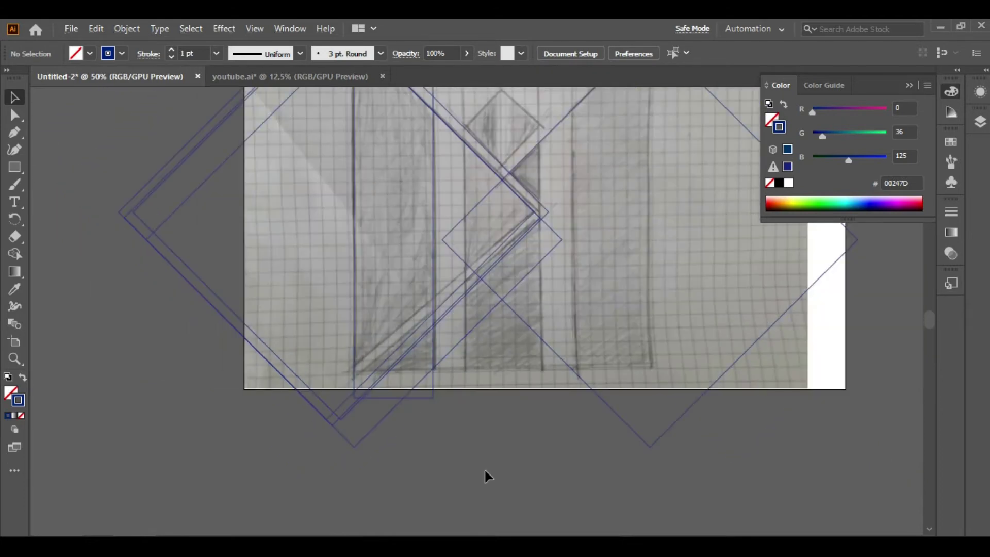
pyautogui.scroll(-2, 450, 454)
pyautogui.scroll(2, 389, 271)
pyautogui.scroll(3, 478, 364)
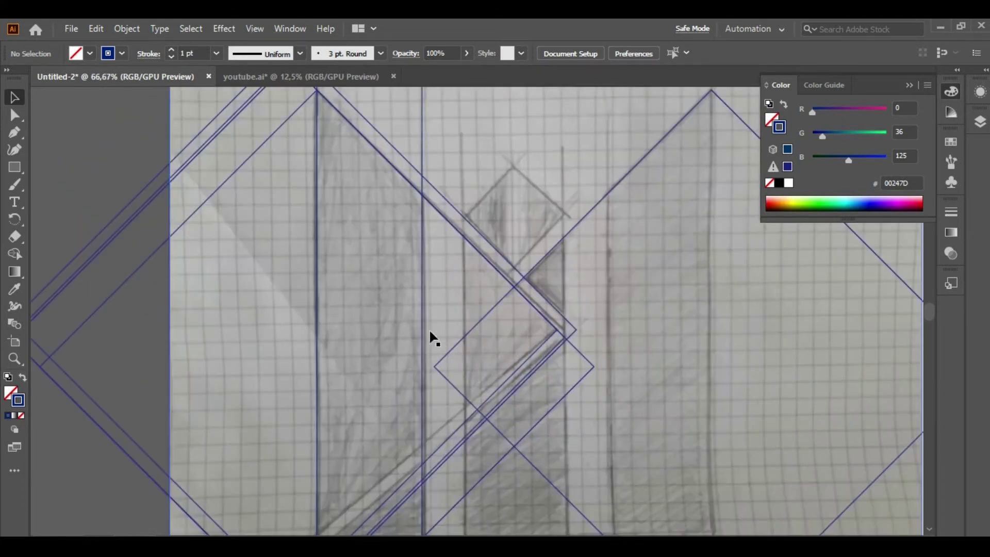
pyautogui.moveTo(423, 326); pyautogui.dragTo(566, 370)
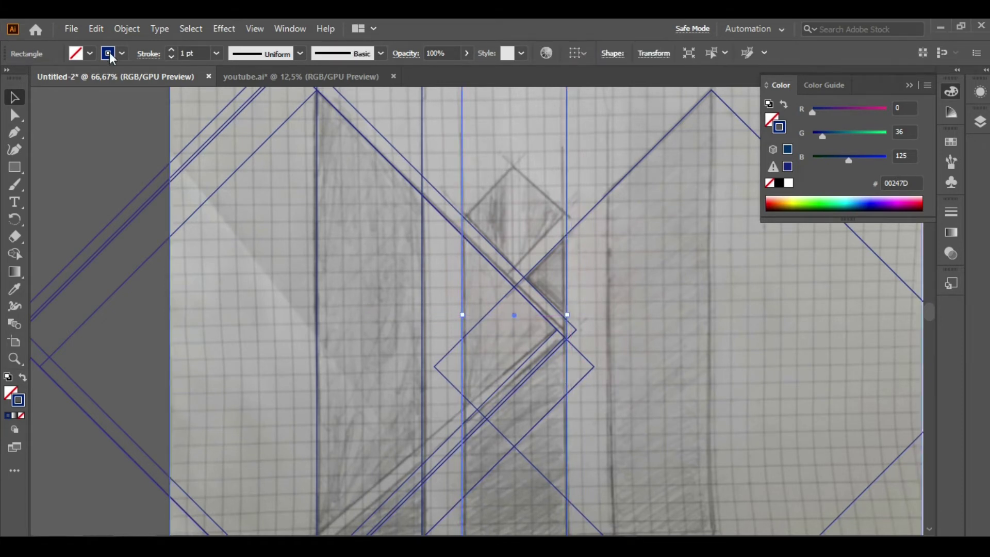
# Draw a square spanning the gap between the left and middle column rectangles and swap its outline to a dark blue fill.
pyautogui.click(20, 165)
pyautogui.moveTo(422, 236); pyautogui.dragTo(459, 274)
pyautogui.hotkey('ctrl', 'z')
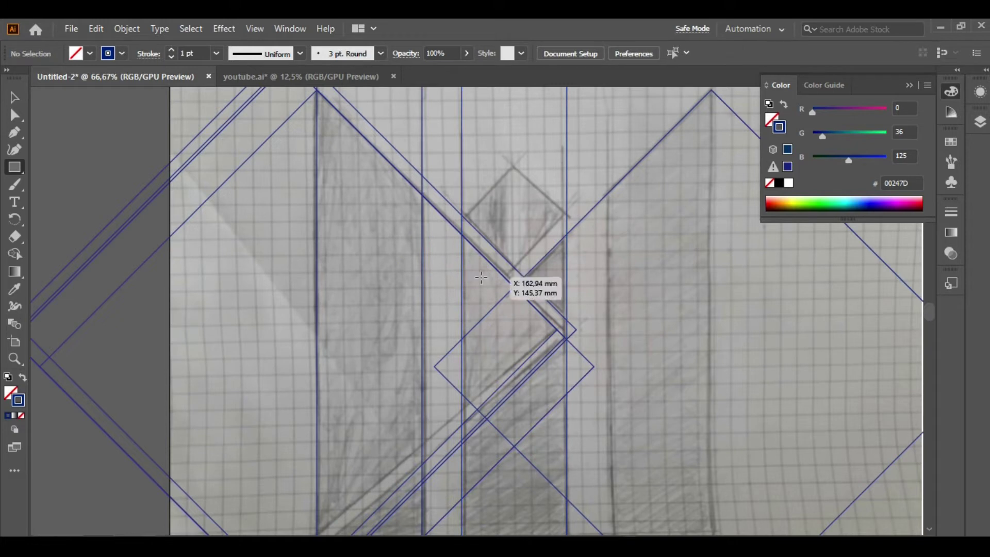
pyautogui.moveTo(422, 228); pyautogui.dragTo(460, 268)
pyautogui.scroll(3, 458, 267)
pyautogui.scroll(2, 458, 267)
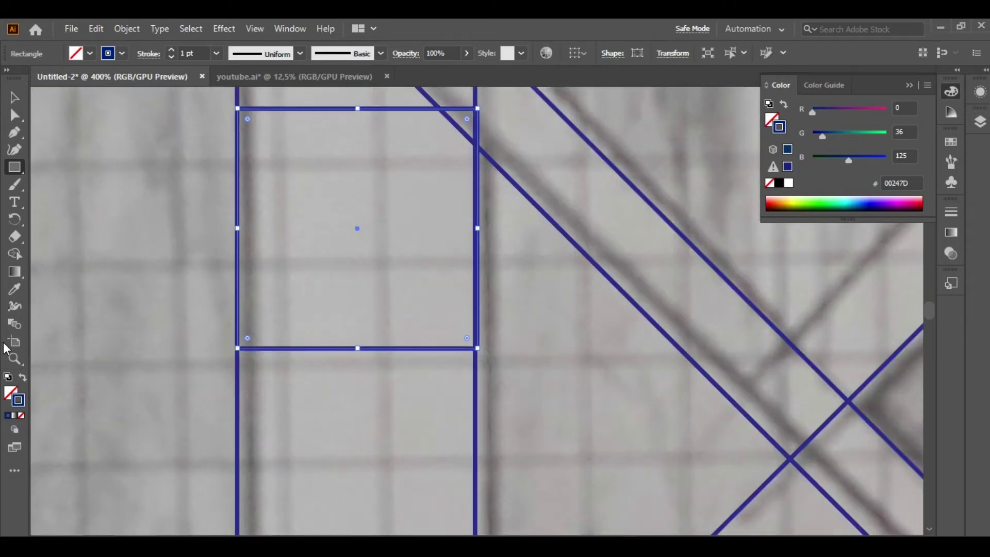
pyautogui.click(22, 379)
pyautogui.hotkey('ctrl', '1')
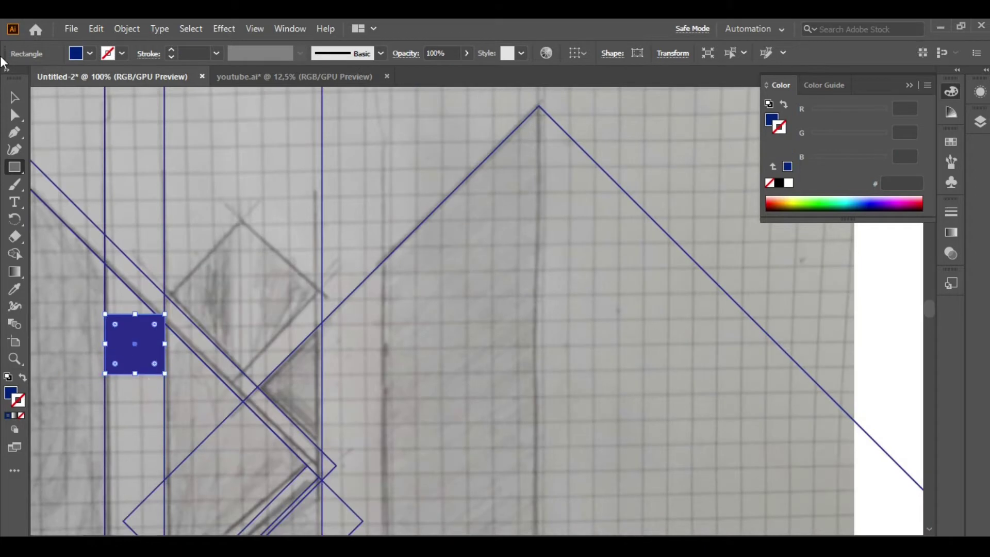
# Copy the blue spacer square to the other side of the middle column rectangle, touching its edge.
pyautogui.press('v')
pyautogui.moveTo(134, 352); pyautogui.dragTo(352, 411)
pyautogui.scroll(4, 328, 359)
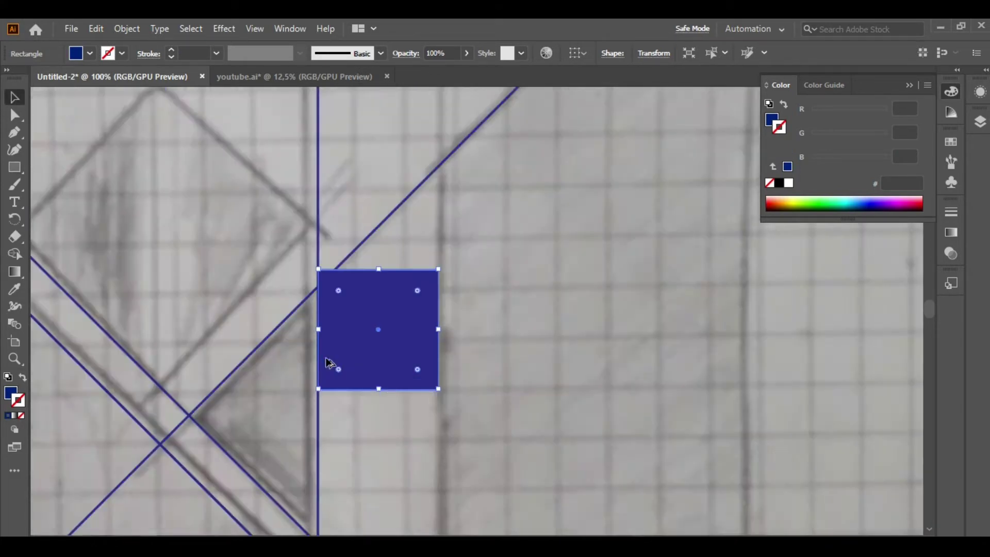
# Duplicate the middle column rectangle onto the sketch's right column so that it touches the second spacer square.
pyautogui.scroll(-5, 337, 364)
pyautogui.moveTo(332, 407); pyautogui.dragTo(475, 436)
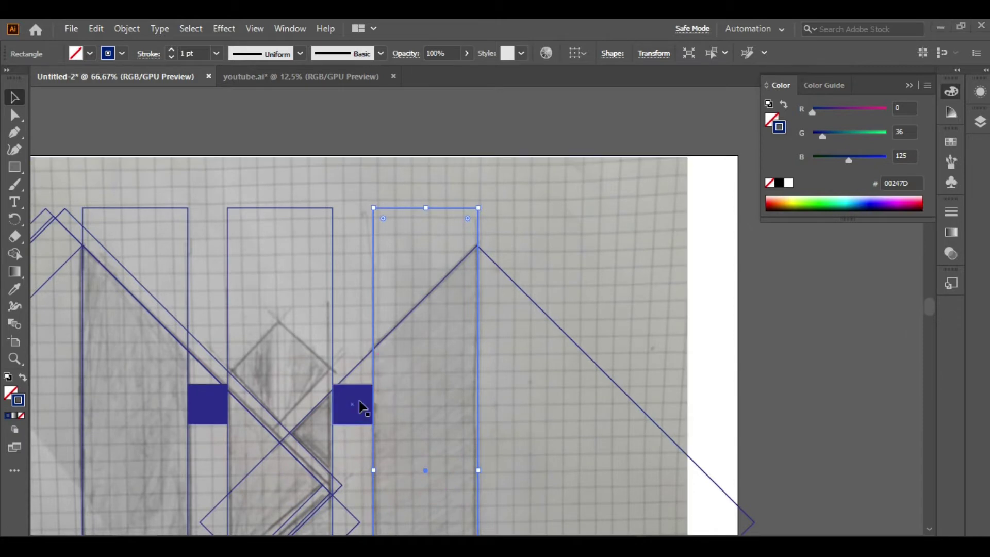
pyautogui.press('super')
pyautogui.click(772, 402)
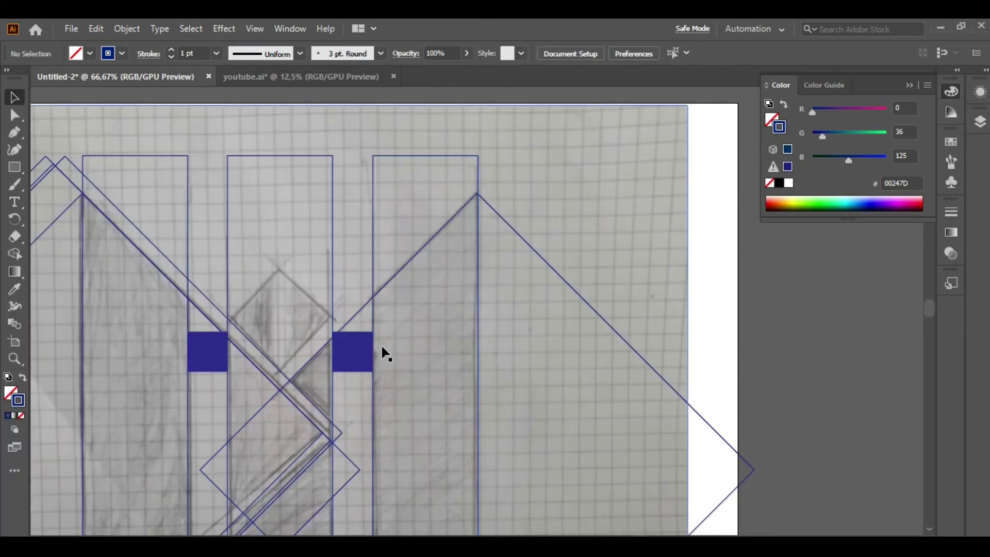
pyautogui.scroll(2, 382, 345)
pyautogui.scroll(2, 384, 411)
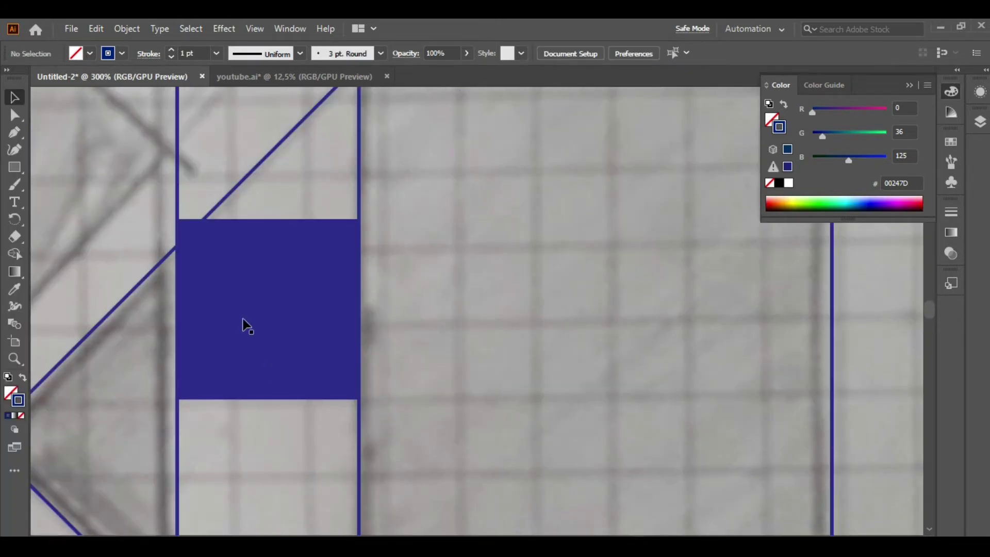
# Delete both blue spacer squares between the column rectangles.
pyautogui.scroll(-5, 251, 315)
pyautogui.scroll(1, 267, 335)
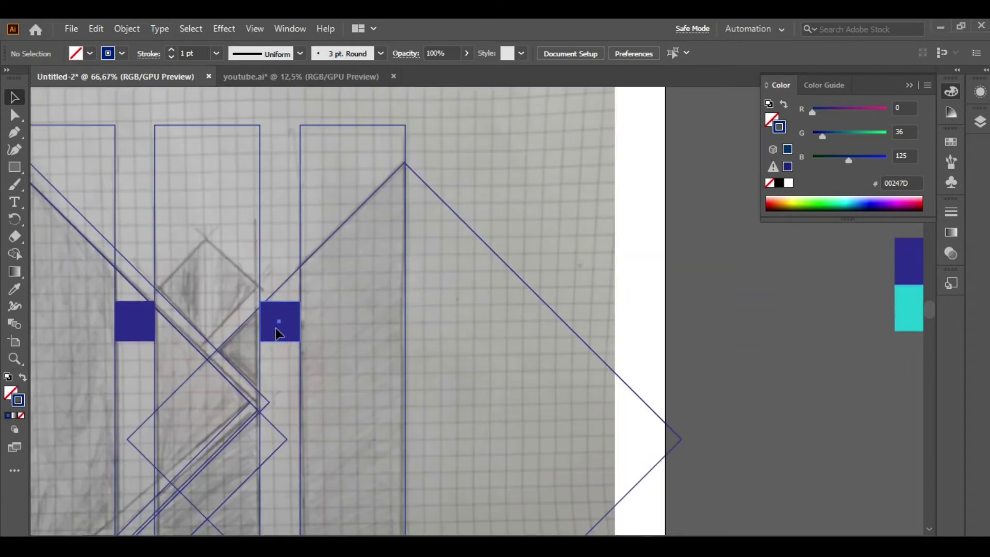
pyautogui.click(139, 319)
pyautogui.press('Delete')
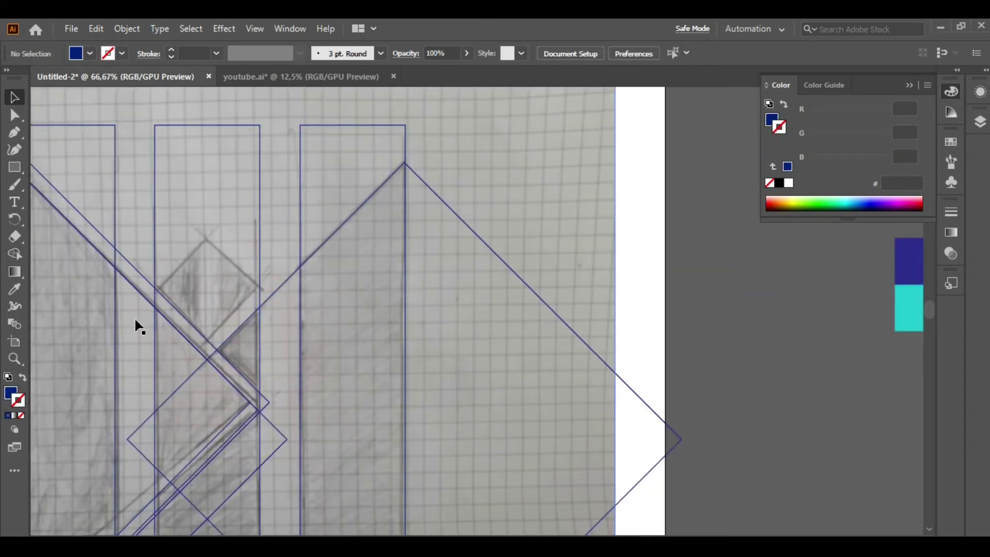
pyautogui.scroll(-3, 134, 316)
pyautogui.moveTo(399, 473); pyautogui.dragTo(541, 473)
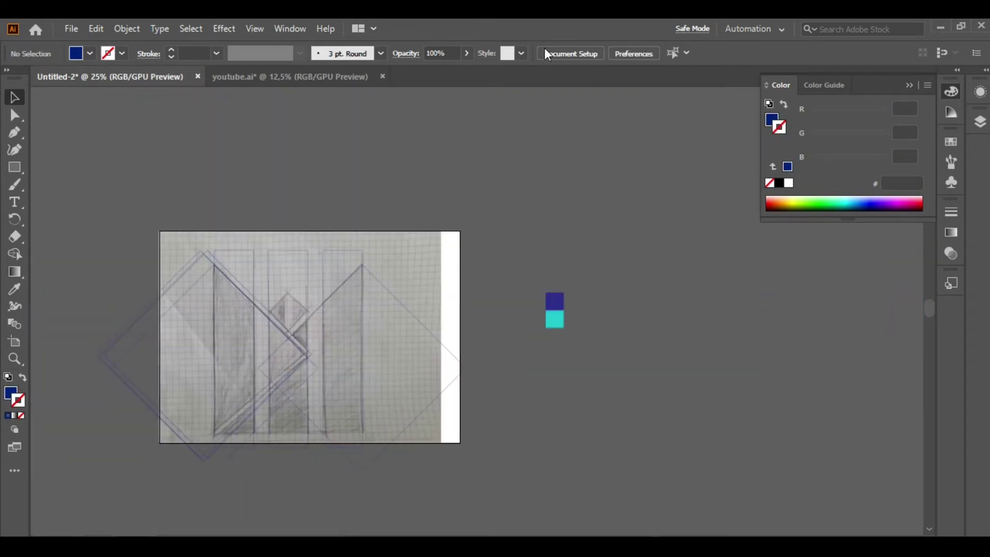
pyautogui.click(969, 128)
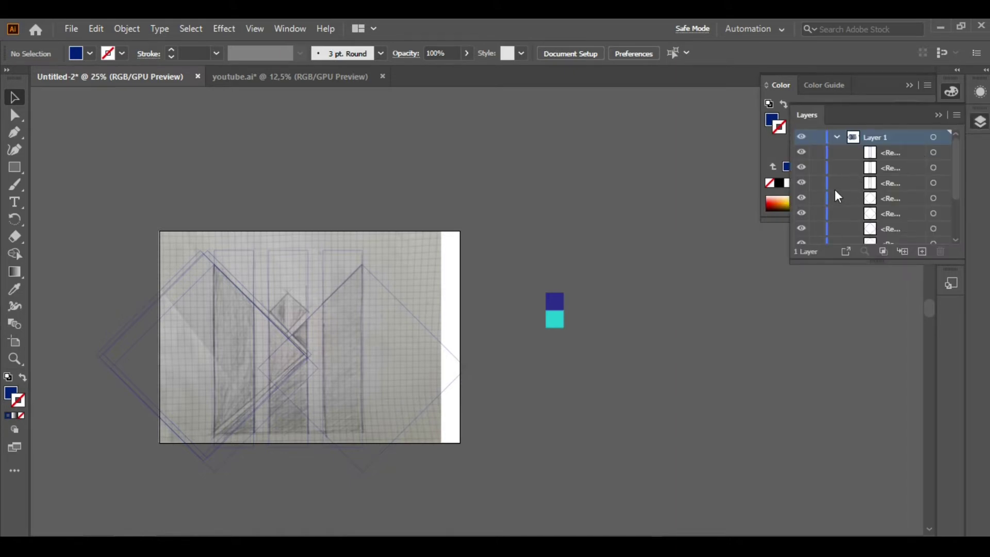
pyautogui.click(979, 129)
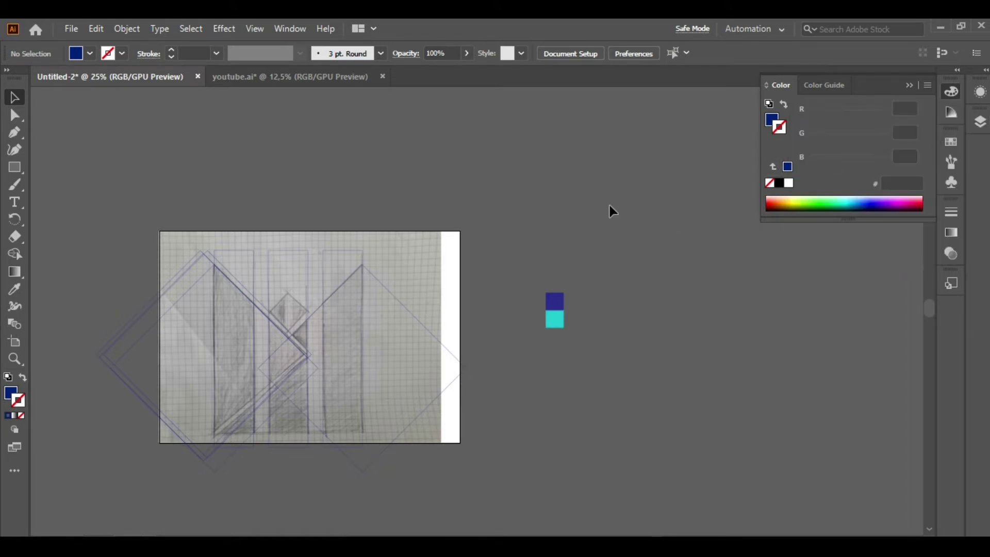
# Draw a dark blue square over the sketch's small diamond and rotate it 45 degrees.
pyautogui.scroll(2, 339, 290)
pyautogui.scroll(2, 265, 332)
pyautogui.moveTo(372, 253); pyautogui.dragTo(459, 201)
pyautogui.scroll(-2, 452, 257)
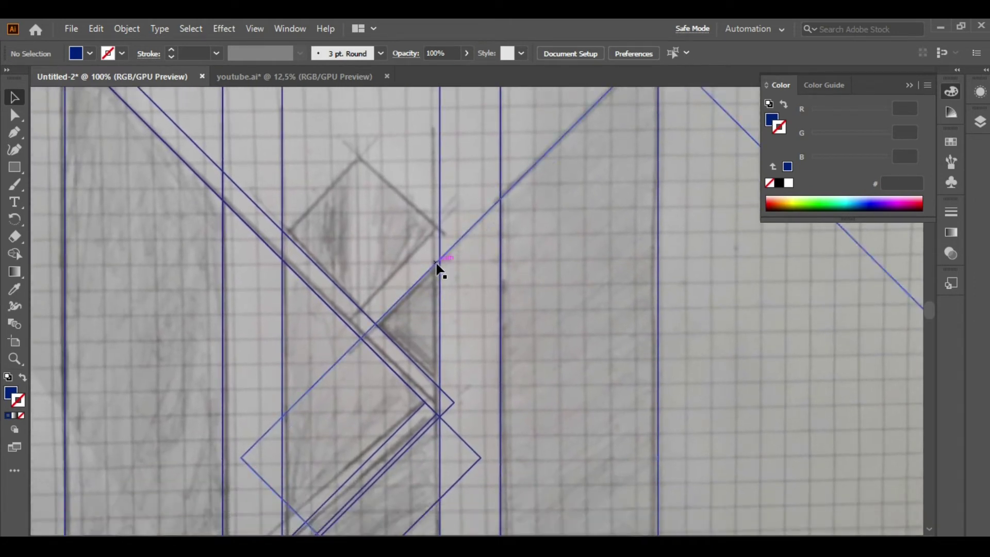
pyautogui.click(15, 168)
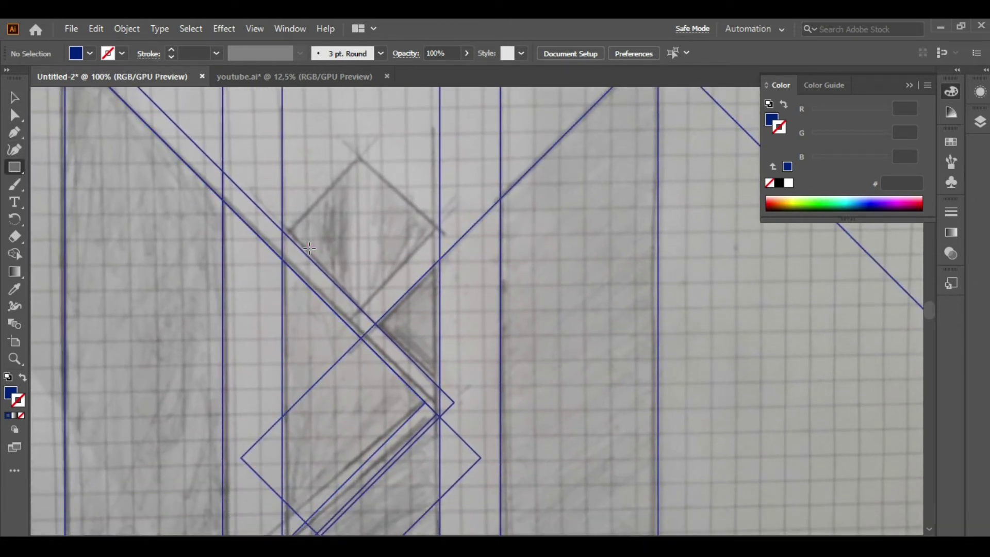
pyautogui.moveTo(306, 207); pyautogui.dragTo(400, 276)
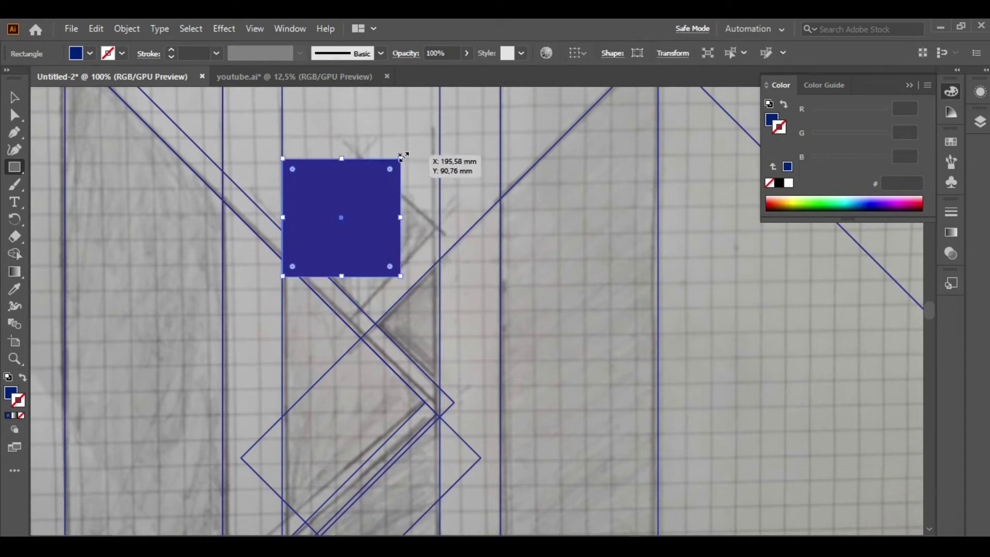
pyautogui.moveTo(403, 156); pyautogui.dragTo(453, 215)
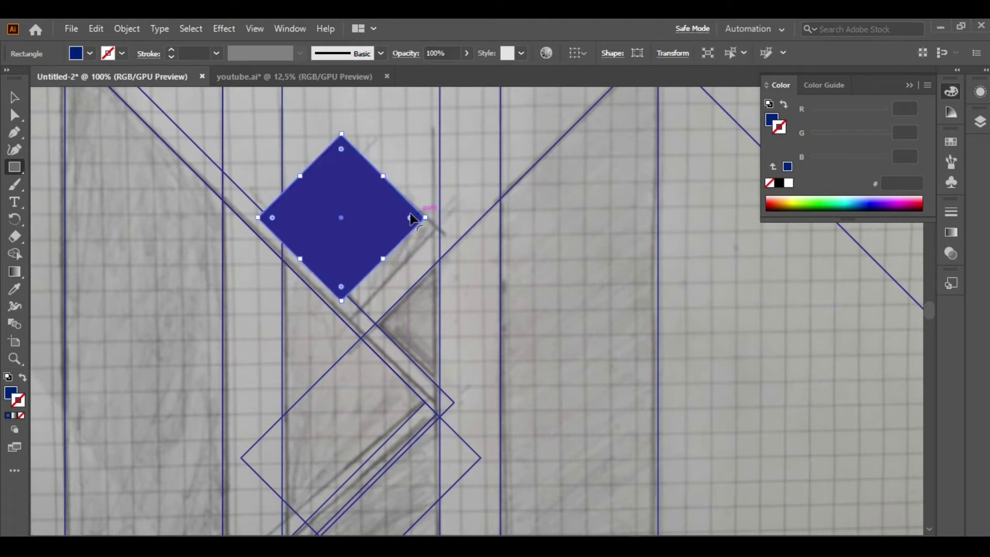
# Move the blue diamond into the middle column and resize it to fit exactly between the column's two vertical edges.
pyautogui.click(13, 102)
pyautogui.moveTo(345, 222); pyautogui.dragTo(358, 230)
pyautogui.moveTo(277, 229); pyautogui.dragTo(277, 230)
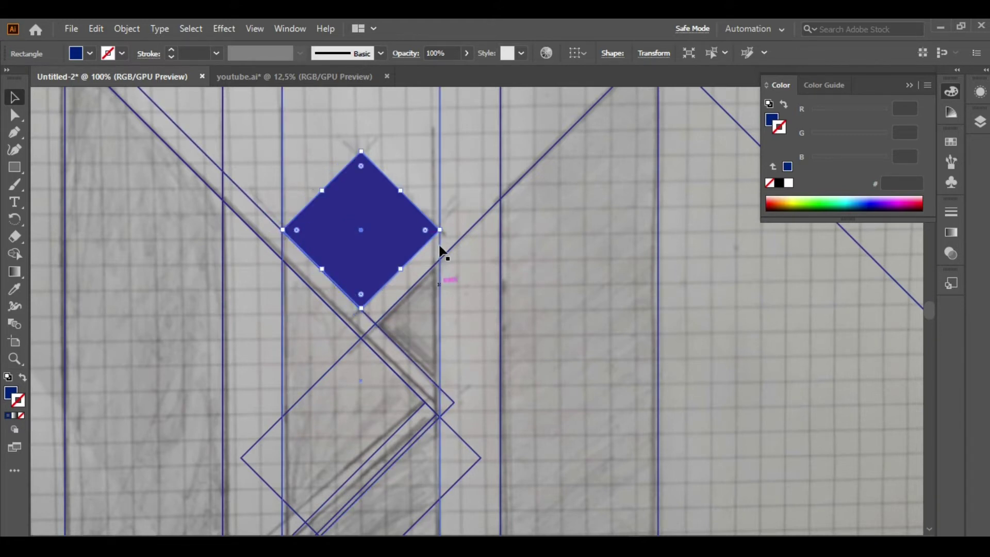
# Show the rulers and place a vertical guide through the centre of the blue diamond to check its alignment.
pyautogui.click(464, 216)
pyautogui.scroll(4, 449, 250)
pyautogui.scroll(-4, 308, 195)
pyautogui.scroll(4, 130, 190)
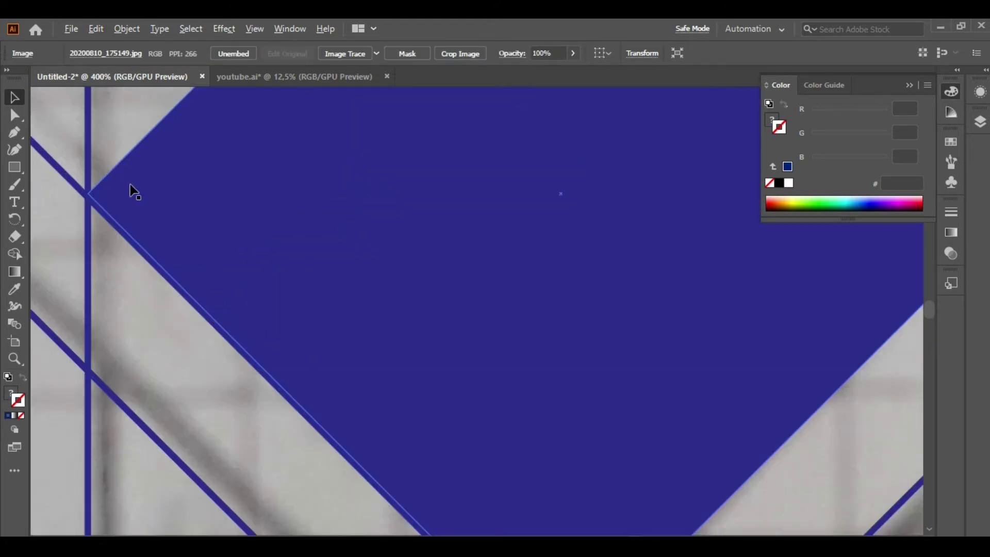
pyautogui.scroll(-2, 160, 218)
pyautogui.scroll(-5, 389, 404)
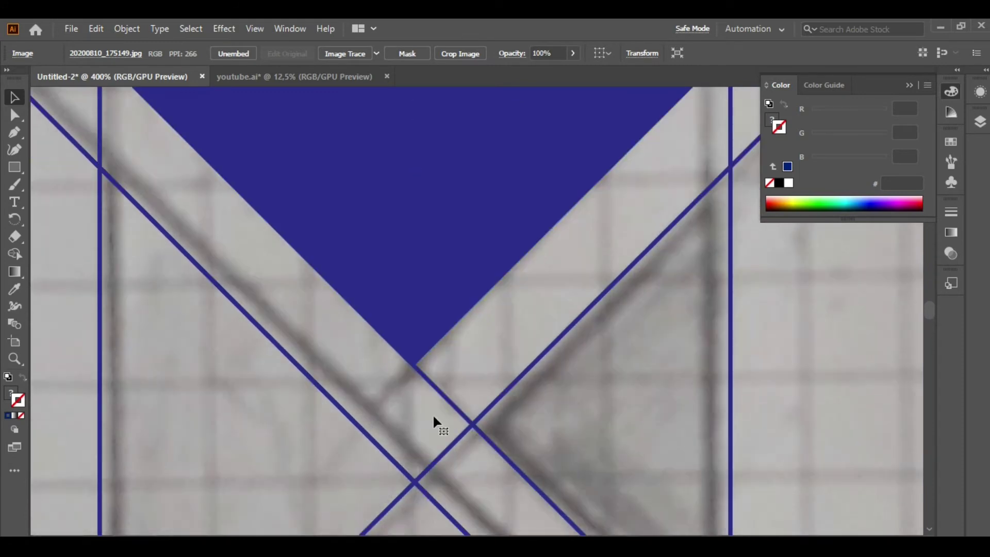
pyautogui.hotkey('ctrl', 'r')
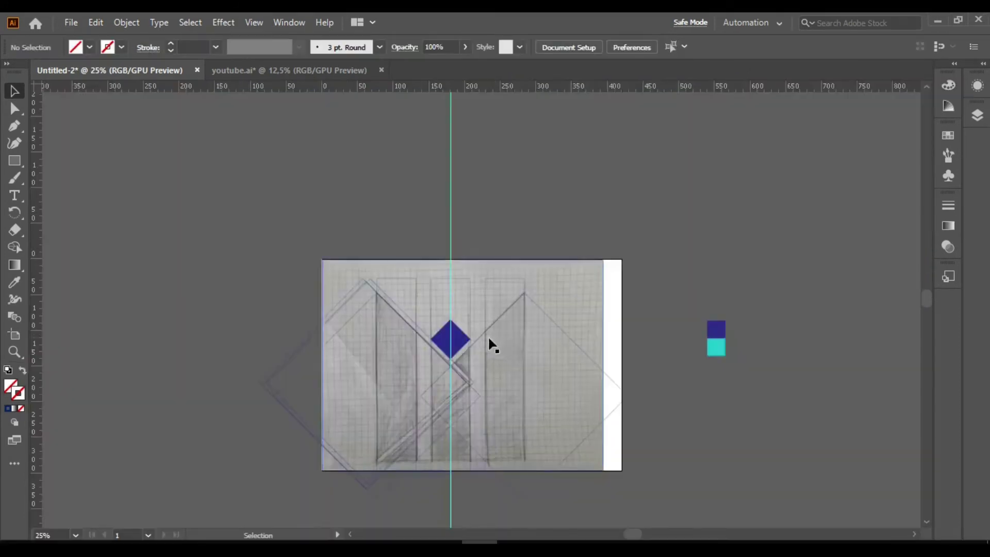
pyautogui.scroll(3, 488, 338)
pyautogui.moveTo(458, 309); pyautogui.dragTo(462, 217)
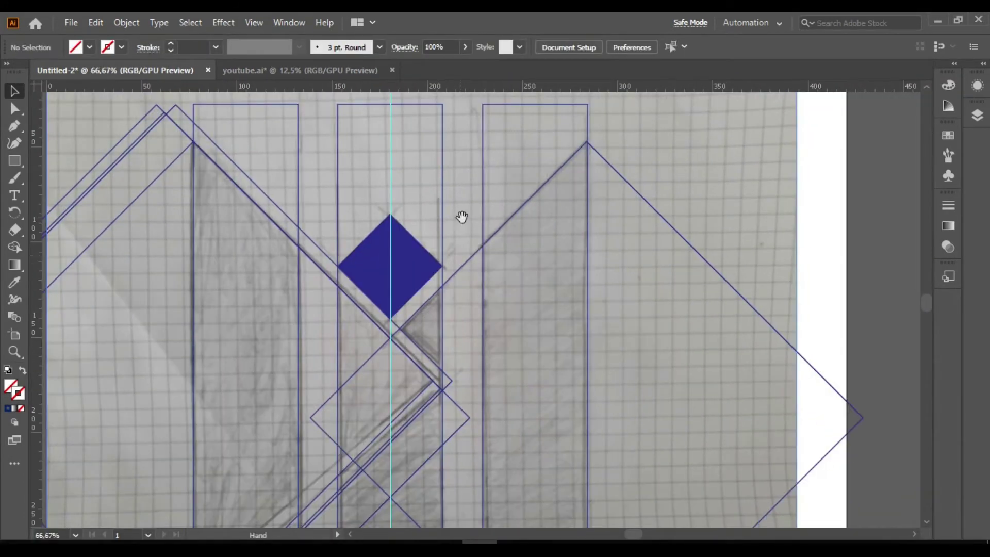
# Swap the diamond's blue fill to its stroke to leave only an outline, and delete the vertical guide.
pyautogui.click(409, 264)
pyautogui.hotkey('shift', 'x')
pyautogui.scroll(-1, 65, 360)
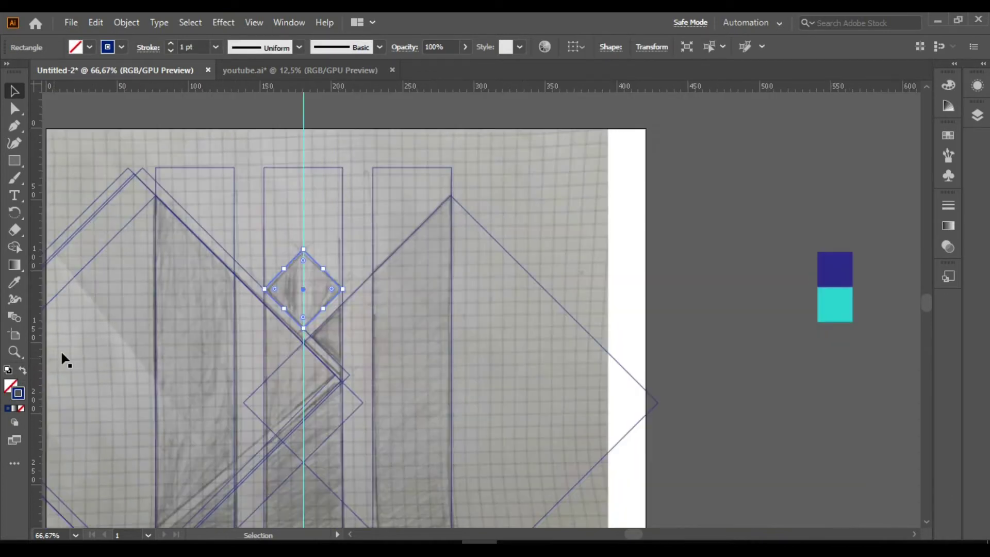
pyautogui.scroll(-2, 61, 353)
pyautogui.moveTo(58, 120); pyautogui.dragTo(231, 183)
pyautogui.press('Delete')
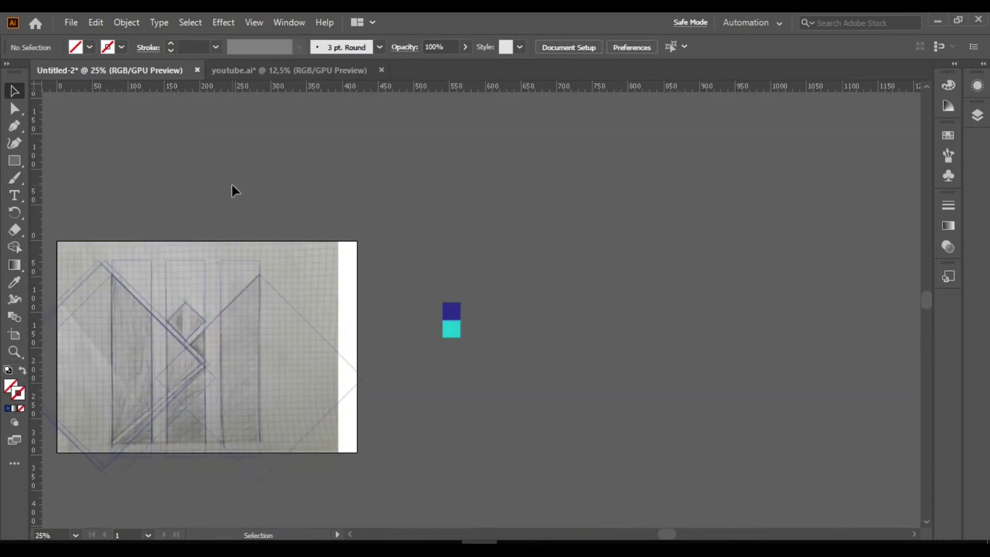
# Select all traced outlines and use Shape Builder to remove the large squares' parts lying outside the three columns.
pyautogui.scroll(-1, 231, 185)
pyautogui.moveTo(314, 207); pyautogui.dragTo(387, 230)
pyautogui.moveTo(222, 216); pyautogui.dragTo(379, 366)
pyautogui.scroll(1, 300, 328)
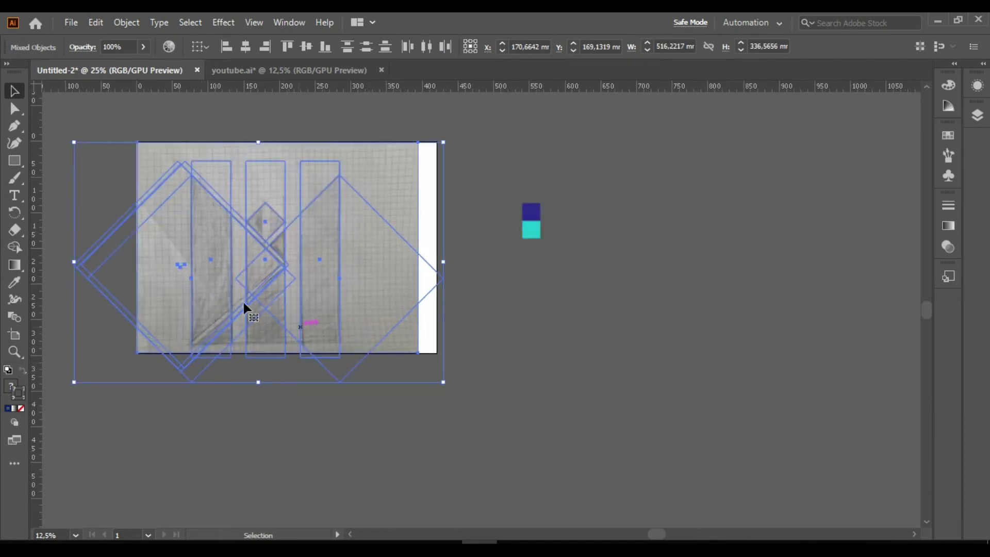
pyautogui.click(15, 248)
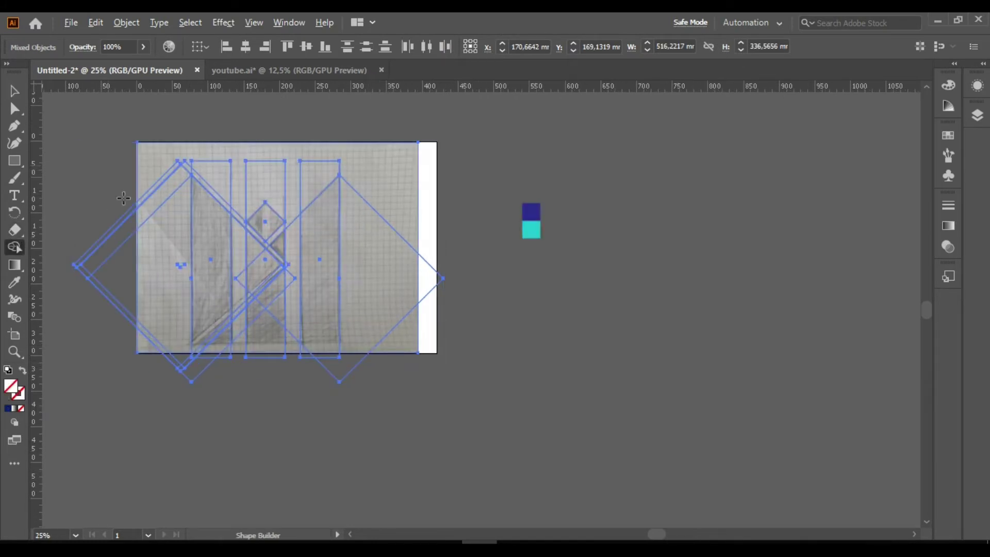
pyautogui.moveTo(107, 166); pyautogui.dragTo(121, 370)
pyautogui.scroll(2, 173, 364)
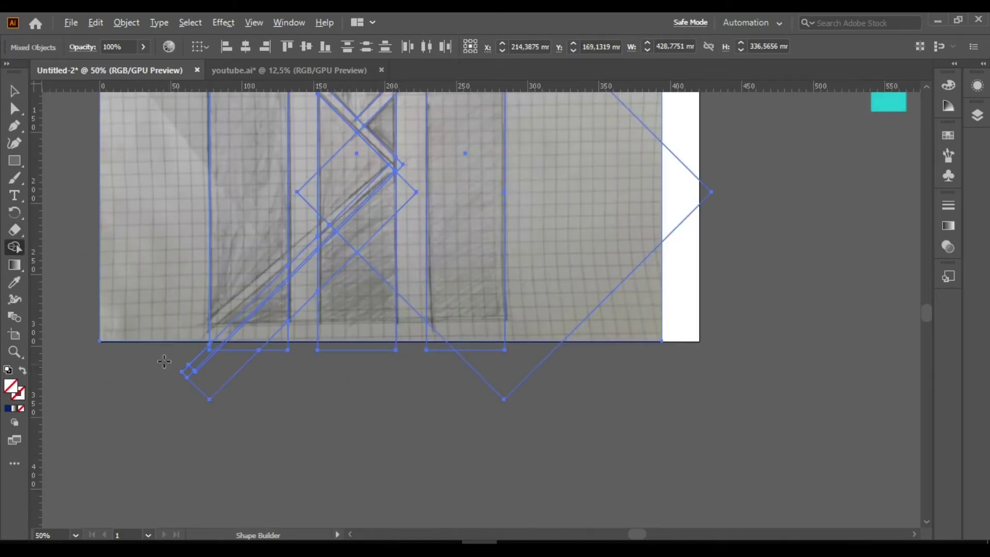
pyautogui.moveTo(454, 408)
pyautogui.mouseDown()
pyautogui.moveTo(542, 362)
pyautogui.moveTo(556, 335)
pyautogui.mouseUp()
pyautogui.scroll(7, 557, 332)
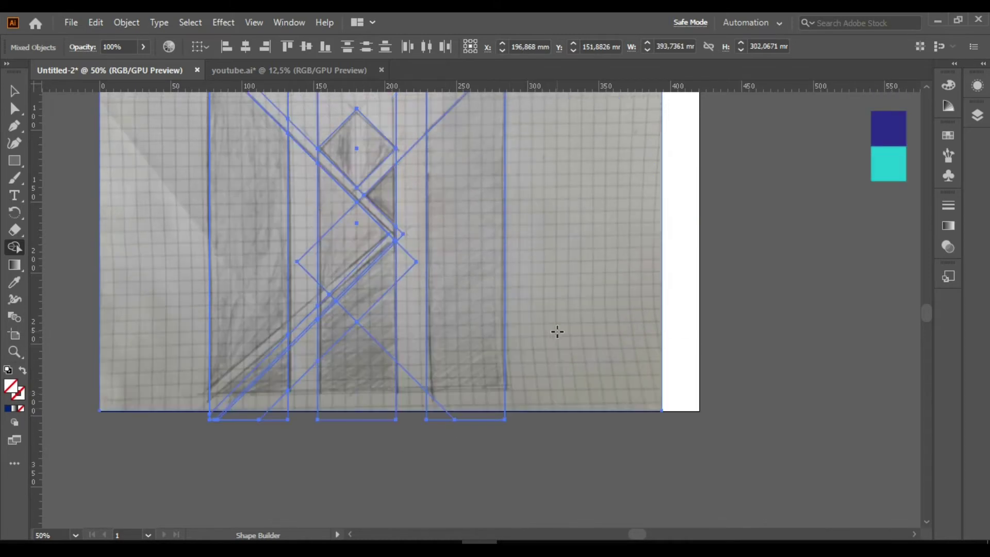
# Remove the column tops above the diagonals and the leftover pieces around the diamond with Shape Builder.
pyautogui.moveTo(171, 198)
pyautogui.mouseDown()
pyautogui.moveTo(241, 213)
pyautogui.moveTo(419, 260)
pyautogui.moveTo(461, 230)
pyautogui.mouseUp()
pyautogui.scroll(2, 251, 205)
pyautogui.moveTo(275, 331); pyautogui.dragTo(281, 340)
pyautogui.moveTo(350, 381); pyautogui.dragTo(364, 454)
pyautogui.scroll(-3, 359, 401)
pyautogui.scroll(3, 364, 413)
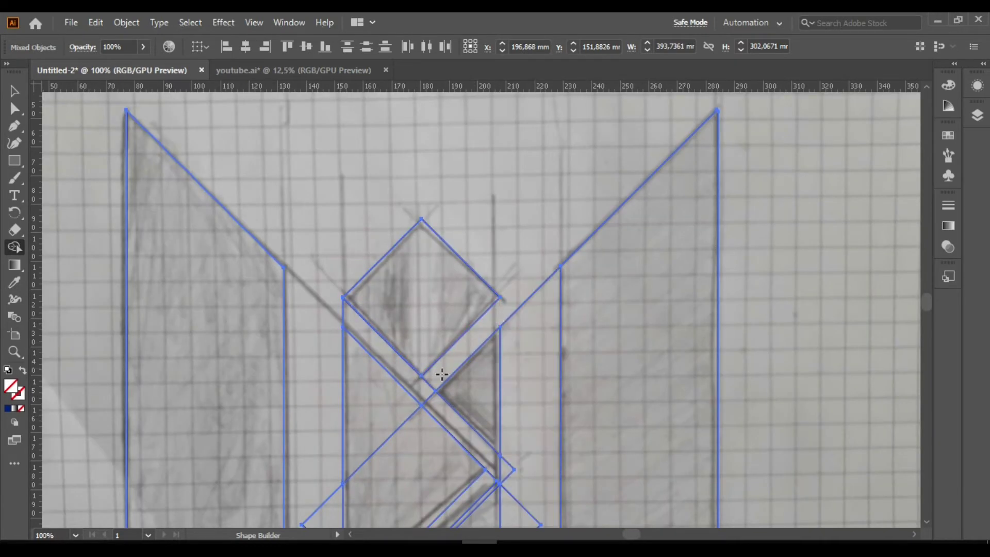
# Remove the short diagonal segment below the diamond and the pieces overhanging into the gap between the middle and right columns.
pyautogui.scroll(2, 430, 383)
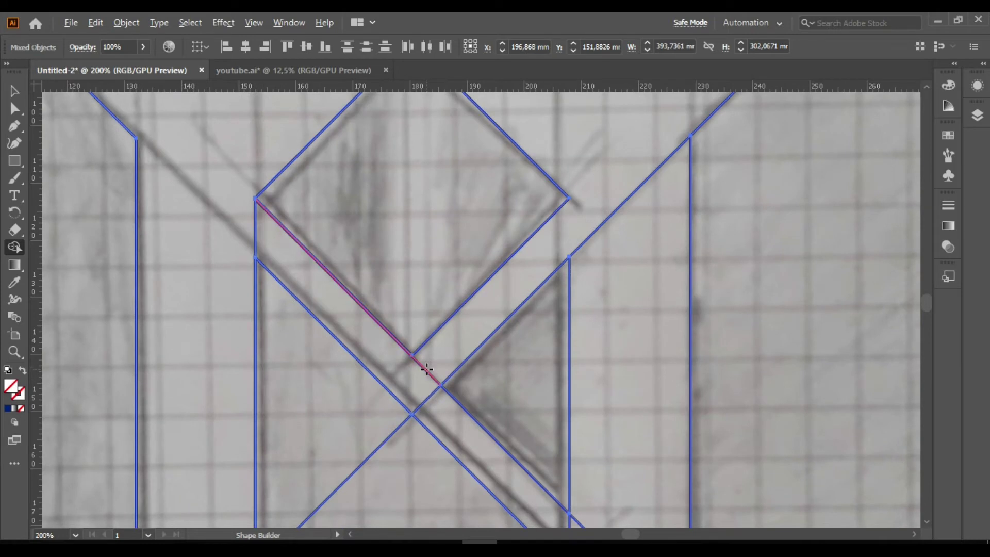
pyautogui.scroll(-2, 427, 370)
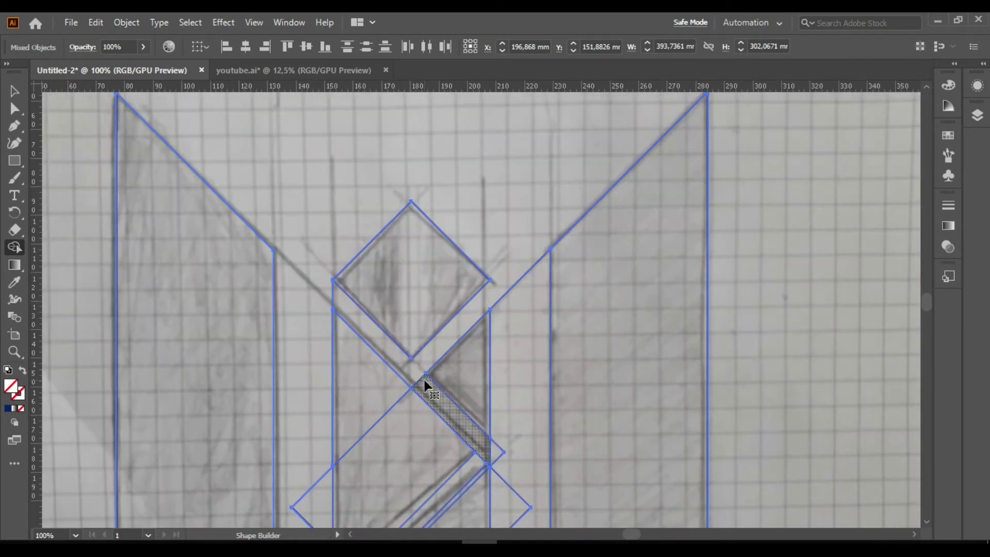
pyautogui.scroll(-1, 425, 385)
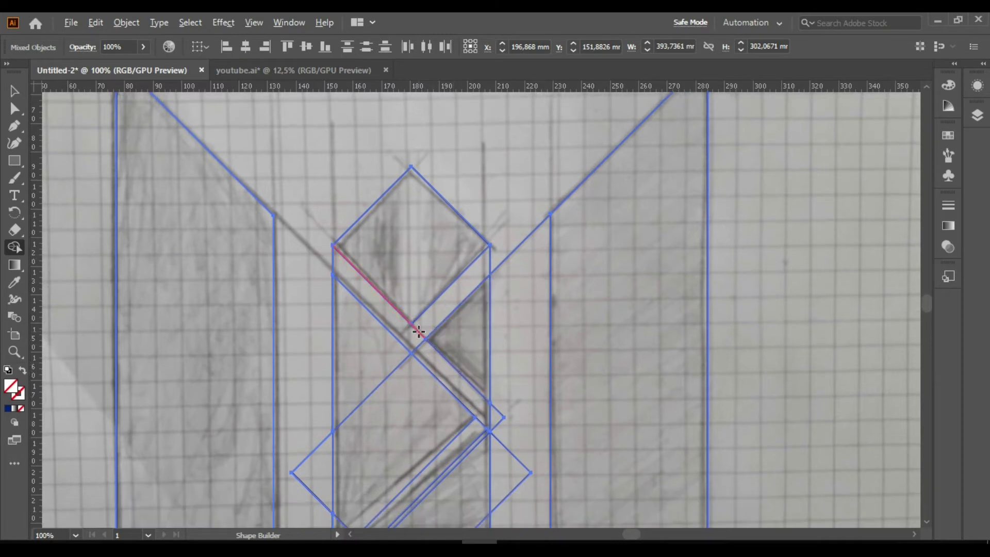
pyautogui.scroll(-2, 428, 335)
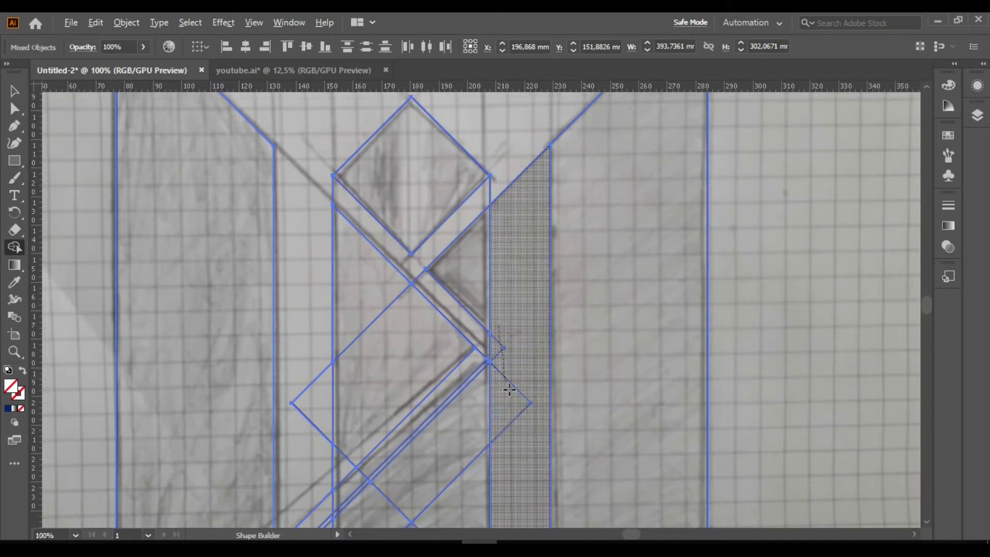
# Merge the middle column's left pieces above the lower diagonal strip into one shape, keeping the upper diagonal strip separate.
pyautogui.scroll(3, 524, 431)
pyautogui.scroll(-2, 466, 390)
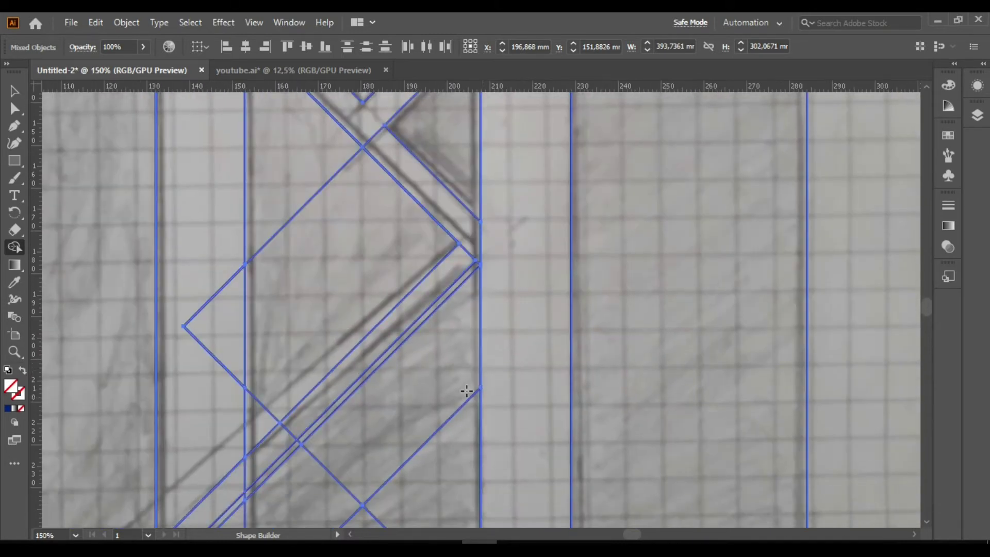
pyautogui.scroll(3, 337, 315)
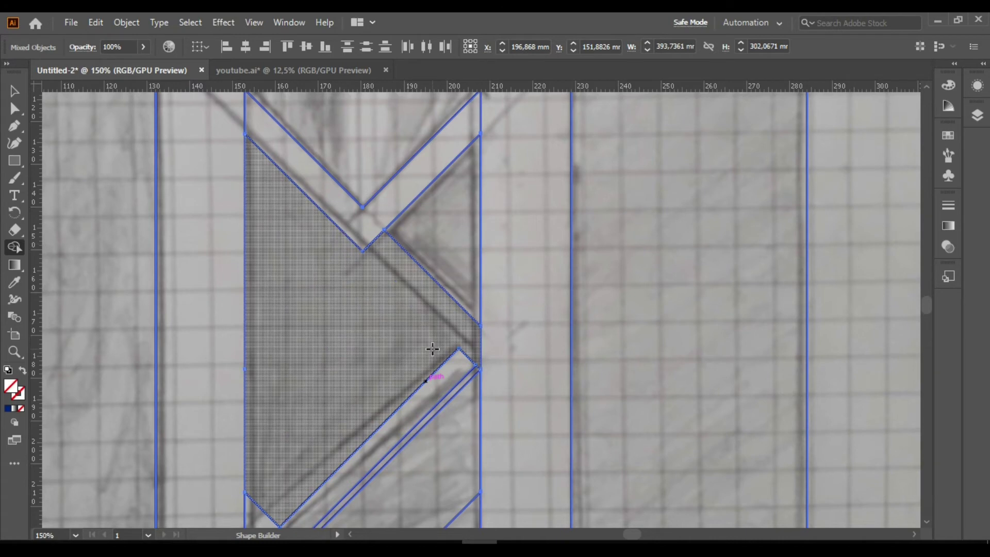
pyautogui.scroll(2, 427, 330)
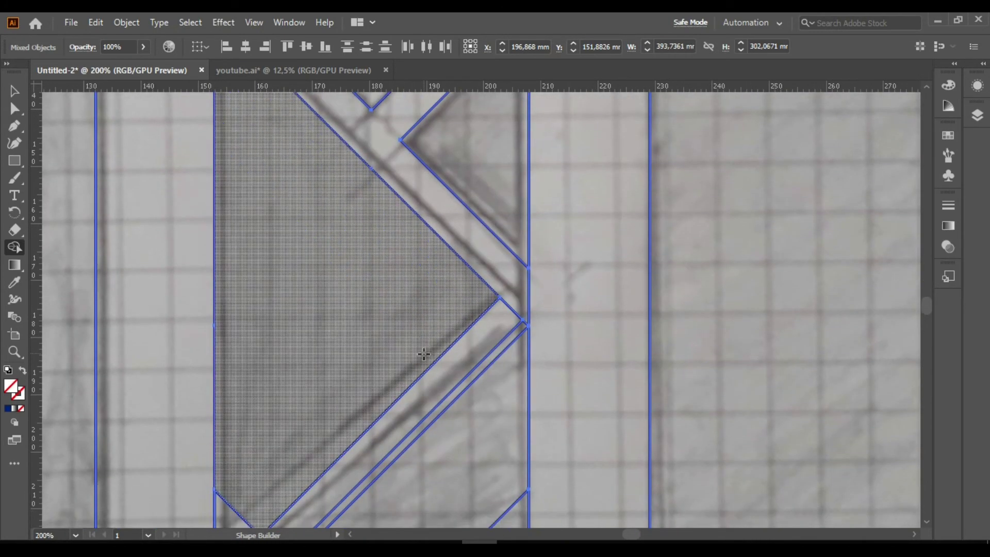
pyautogui.scroll(-1, 423, 354)
pyautogui.keyDown('alt'); pyautogui.click(423, 356); pyautogui.keyUp('alt')
pyautogui.keyDown('alt'); pyautogui.click(440, 384); pyautogui.keyUp('alt')
pyautogui.hotkey('ctrl', 'z')
pyautogui.hotkey('ctrl', 'z')
# Merge the small triangle at the middle column's left edge into the shape above the strip, and absorb the sliver along the strip.
pyautogui.scroll(-3, 386, 371)
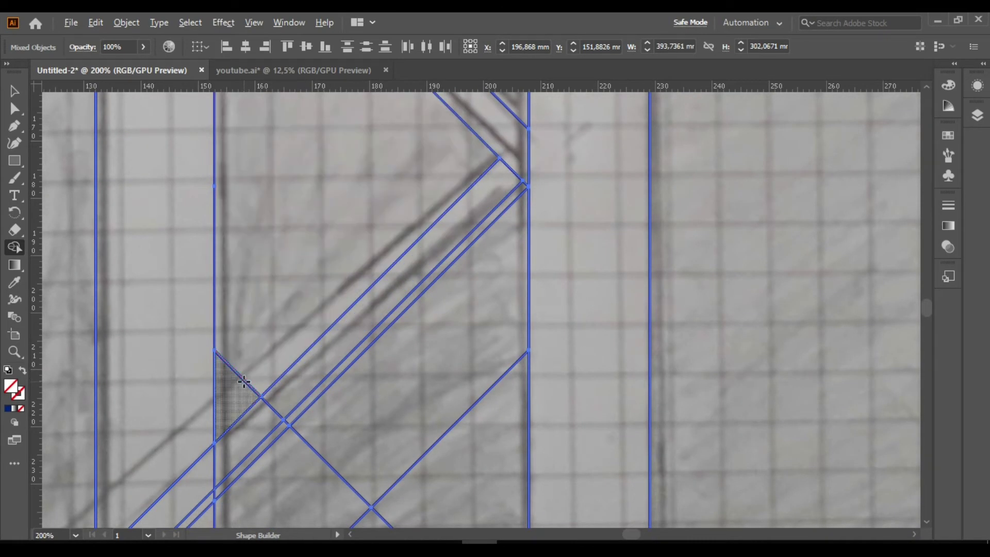
pyautogui.moveTo(241, 391); pyautogui.dragTo(255, 372)
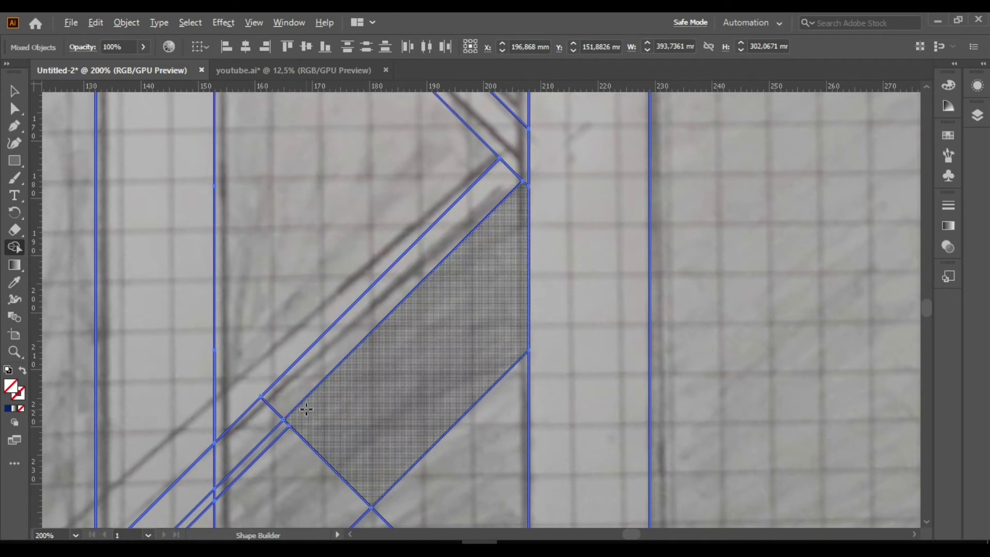
pyautogui.click(307, 408)
pyautogui.keyDown('alt'); pyautogui.click(324, 379); pyautogui.keyUp('alt')
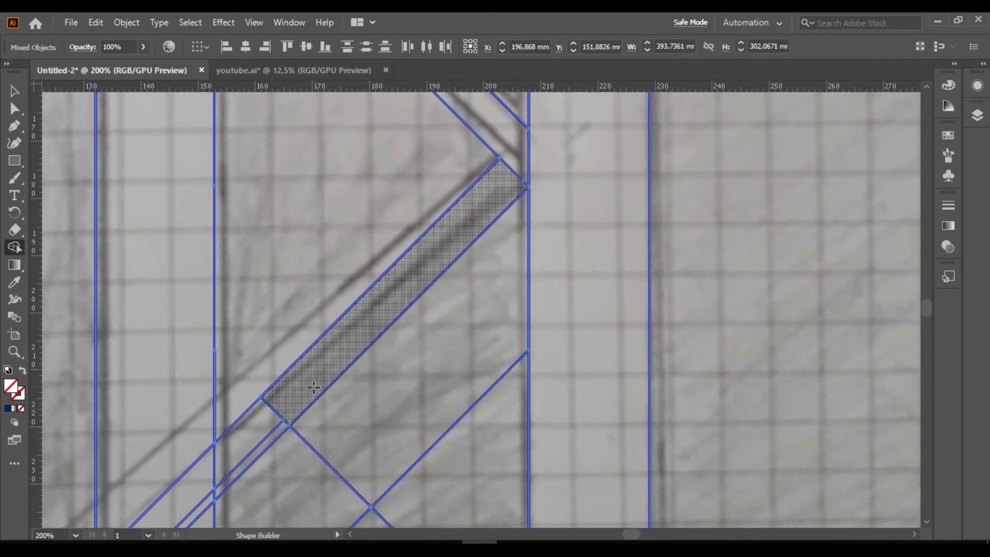
# Remove the short line at the middle column's right edge to join the upper and lower diagonal strips.
pyautogui.scroll(1, 451, 278)
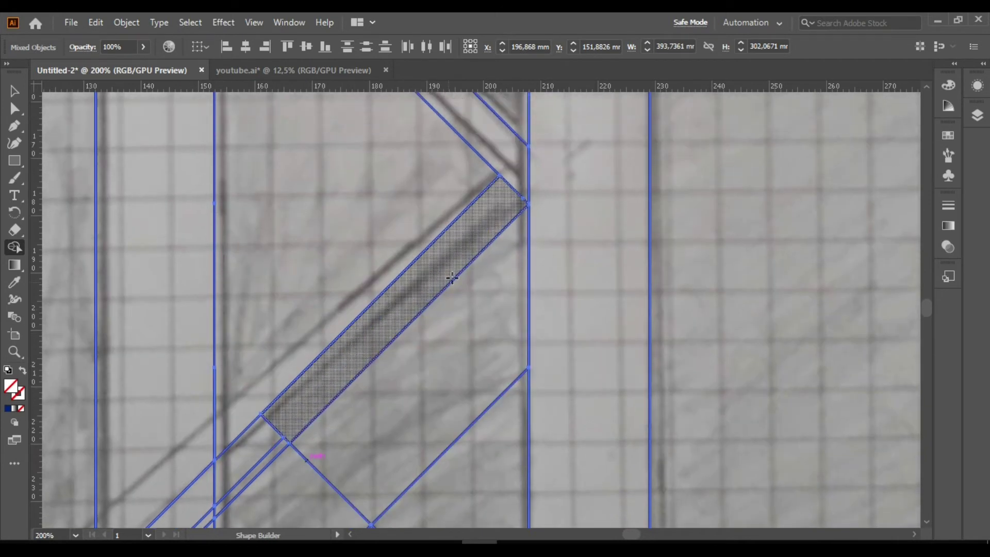
pyautogui.keyDown('alt'); pyautogui.click(516, 192); pyautogui.keyUp('alt')
pyautogui.scroll(3, 519, 200)
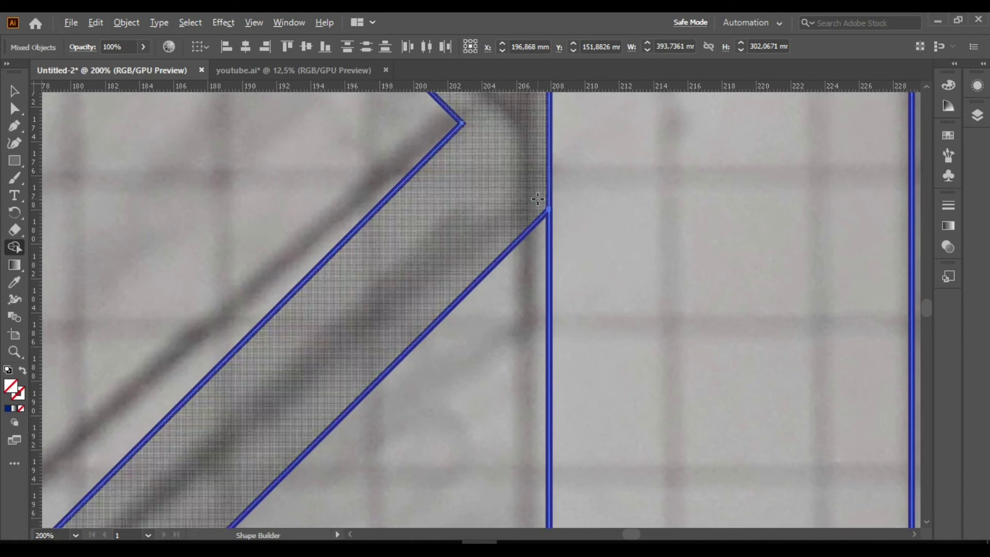
# Merge the middle column's pieces below the diagonal strip into one shape, clearing the crossing lines inside it.
pyautogui.scroll(-4, 537, 199)
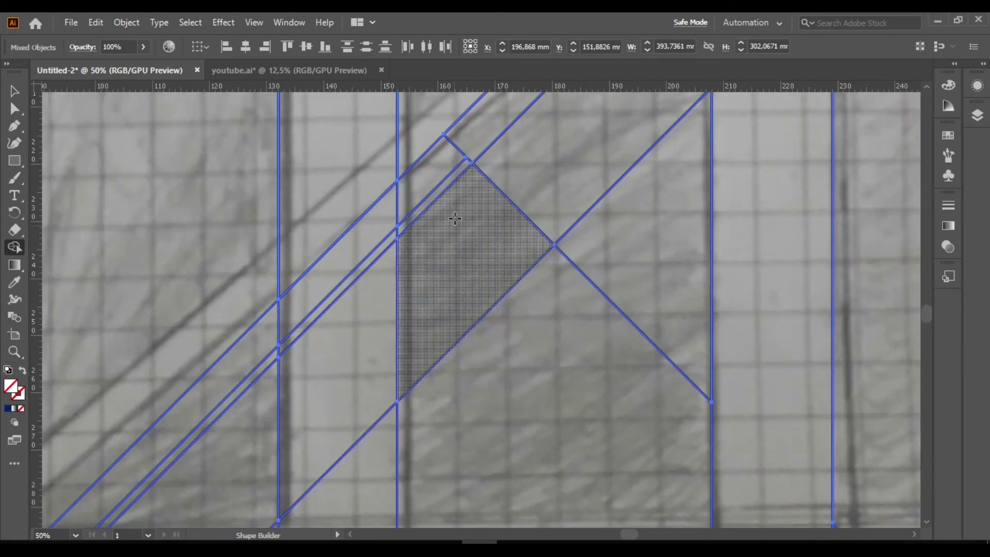
pyautogui.scroll(1, 455, 219)
pyautogui.moveTo(469, 109); pyautogui.dragTo(442, 159)
pyautogui.scroll(-3, 589, 307)
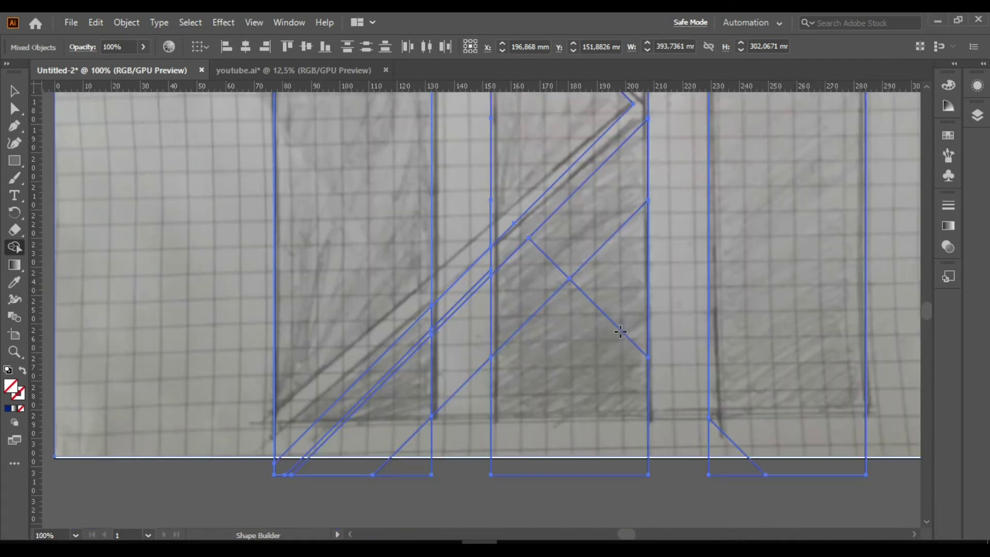
pyautogui.moveTo(571, 308)
pyautogui.mouseDown()
pyautogui.moveTo(572, 265)
pyautogui.moveTo(567, 371)
pyautogui.mouseUp()
# Merge the thin sliver into the diagonal strip in the gap between the left and middle columns and inside the left column.
pyautogui.scroll(4, 477, 392)
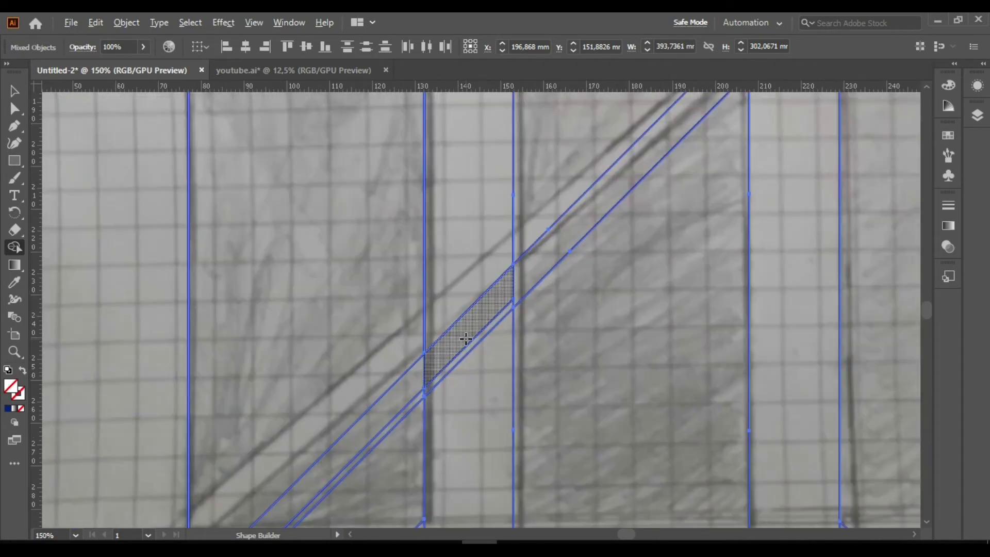
pyautogui.scroll(-2, 474, 354)
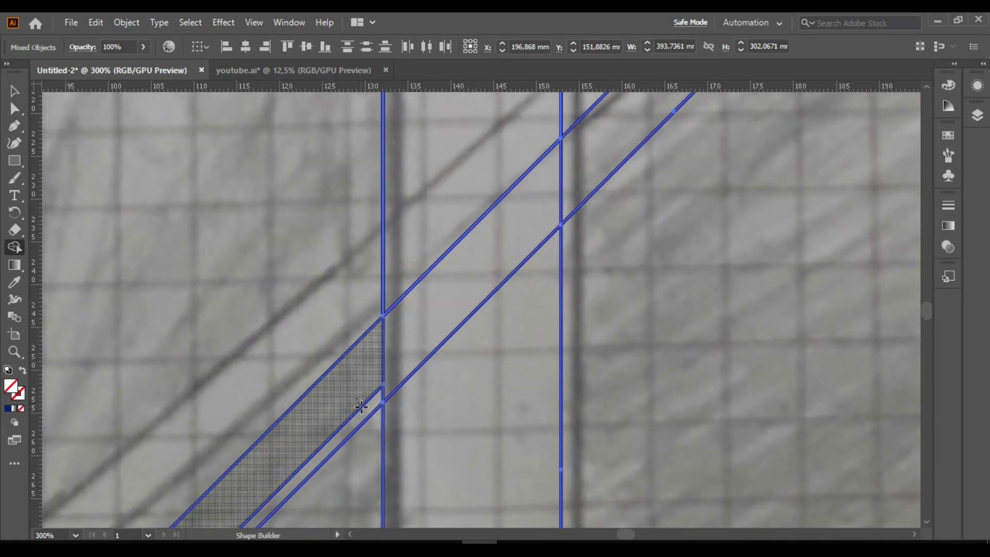
pyautogui.scroll(-3, 359, 407)
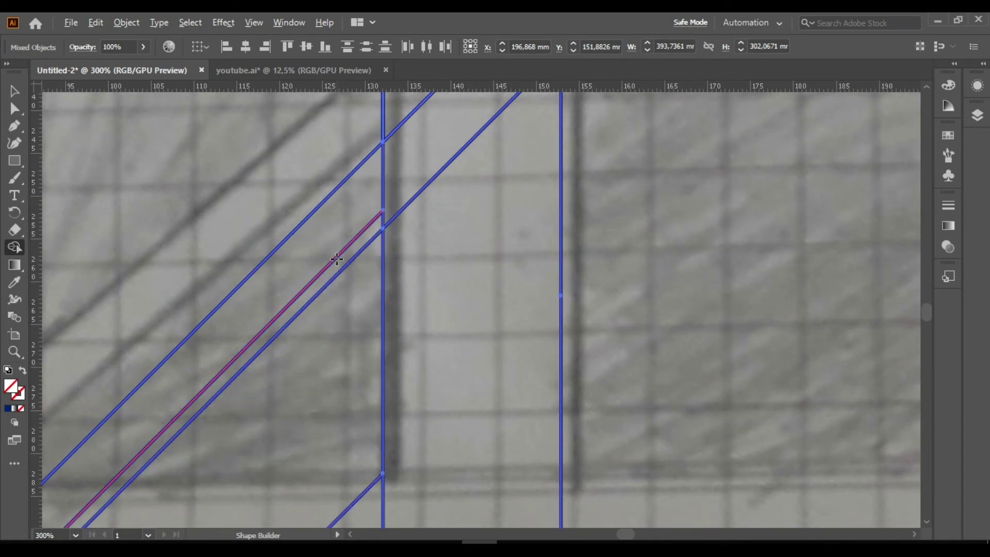
pyautogui.scroll(-2, 361, 257)
pyautogui.moveTo(349, 384); pyautogui.dragTo(354, 387)
pyautogui.hotkey('ctrl', 'z')
pyautogui.keyDown('alt'); pyautogui.click(342, 380); pyautogui.keyUp('alt')
pyautogui.hotkey('ctrl', 'z')
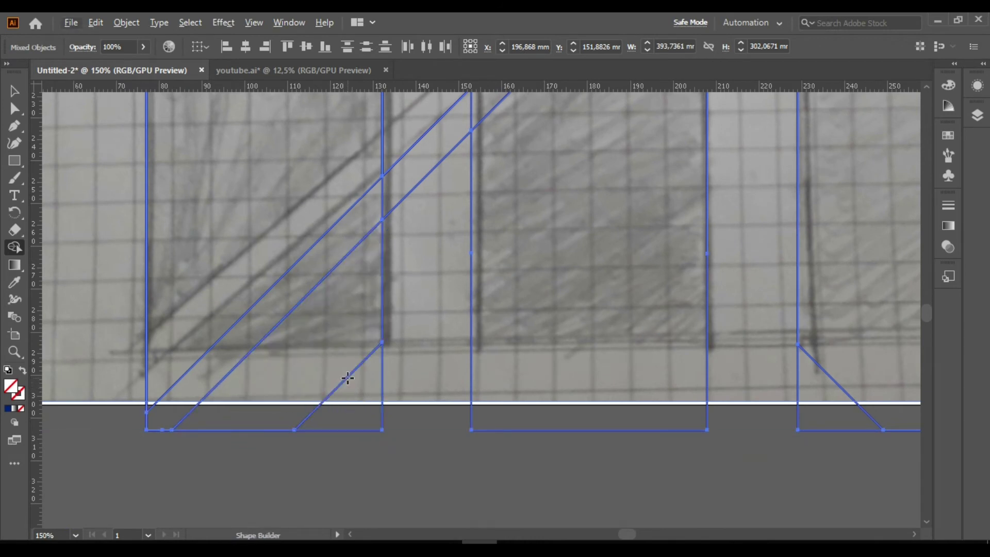
# Remove the diagonal corner lines at the bases of the left and right columns and the strip piece between the left and middle columns.
pyautogui.keyDown('alt'); pyautogui.click(347, 377); pyautogui.keyUp('alt')
pyautogui.scroll(-2, 347, 377)
pyautogui.scroll(1, 349, 387)
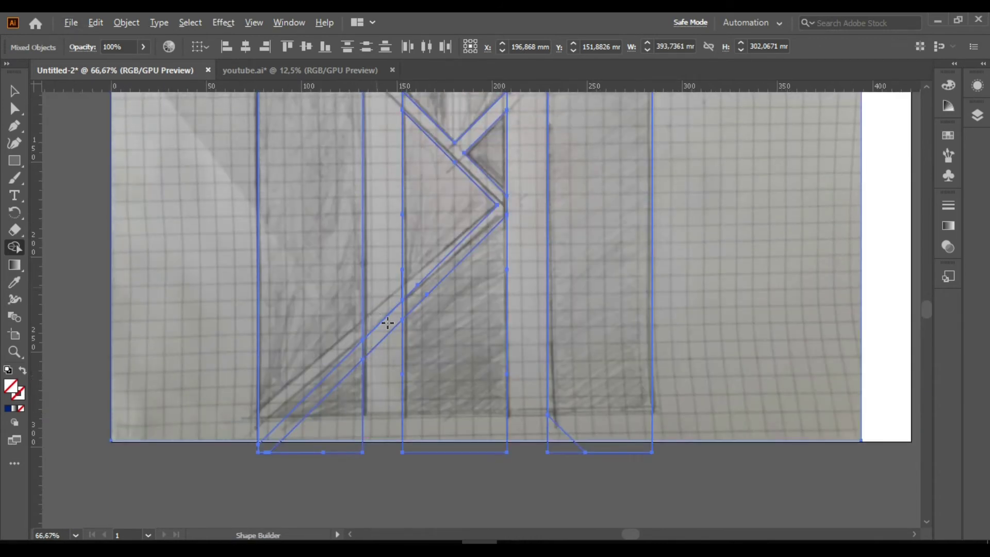
pyautogui.scroll(1, 390, 338)
pyautogui.scroll(-2, 398, 307)
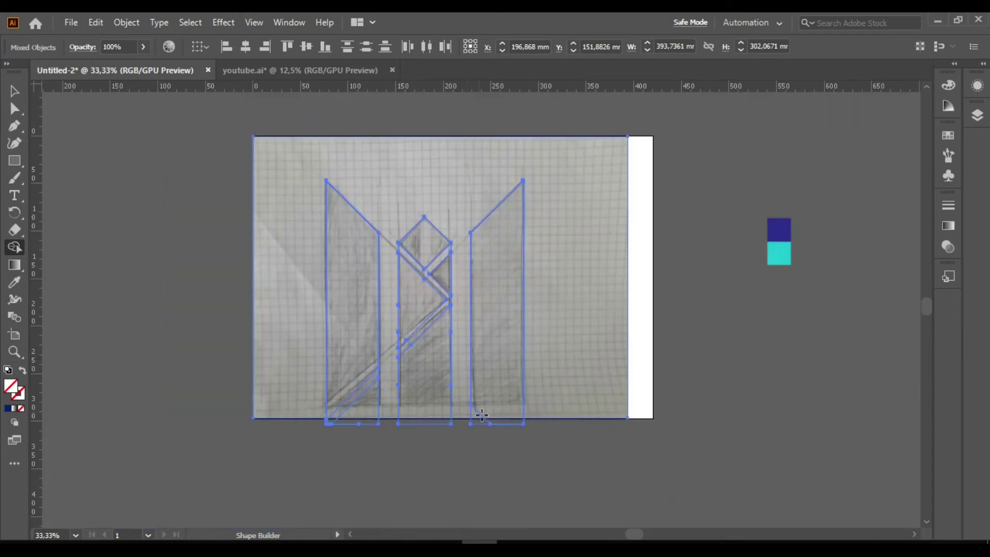
pyautogui.scroll(4, 481, 415)
pyautogui.scroll(-2, 342, 379)
pyautogui.scroll(-3, 306, 418)
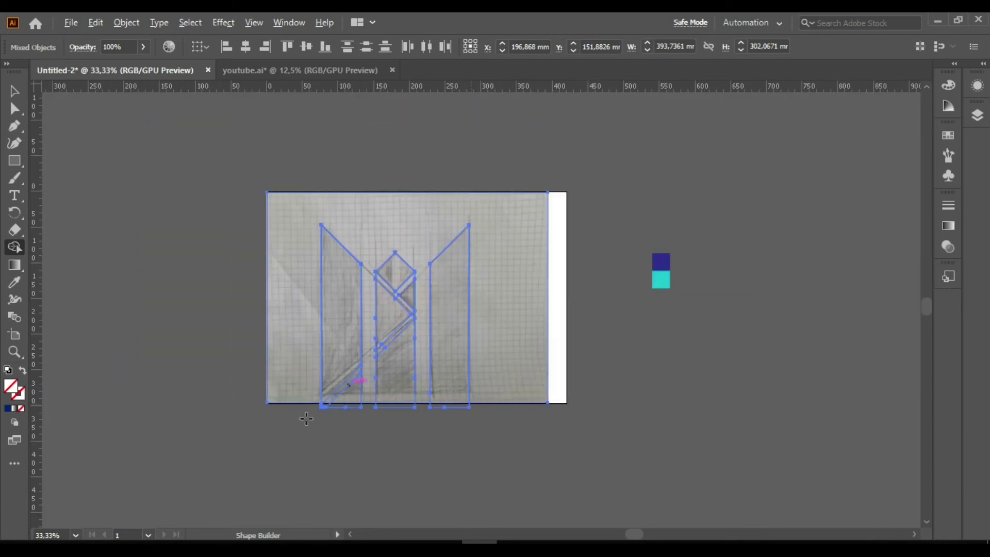
pyautogui.scroll(5, 306, 418)
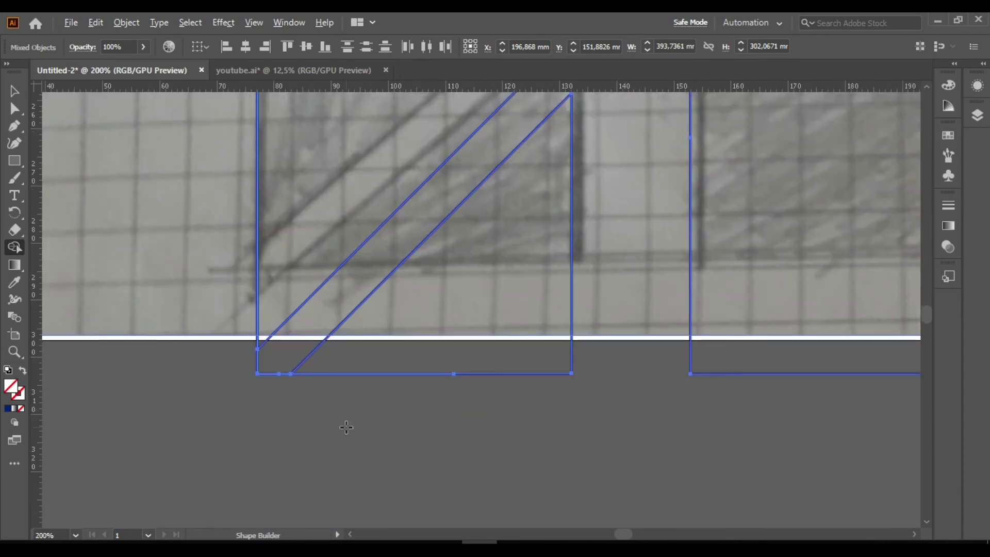
pyautogui.scroll(1, 346, 423)
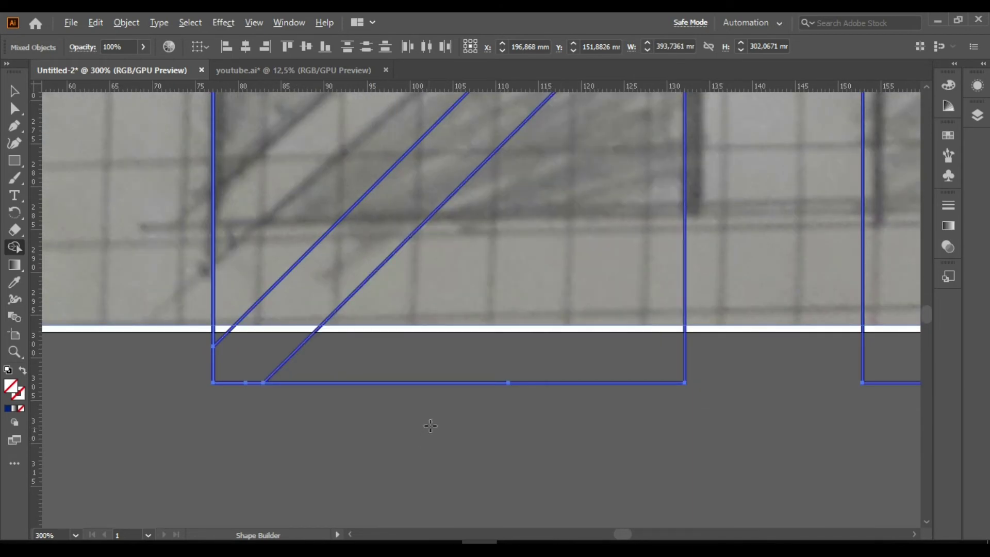
pyautogui.scroll(-3, 430, 426)
pyautogui.scroll(2, 665, 242)
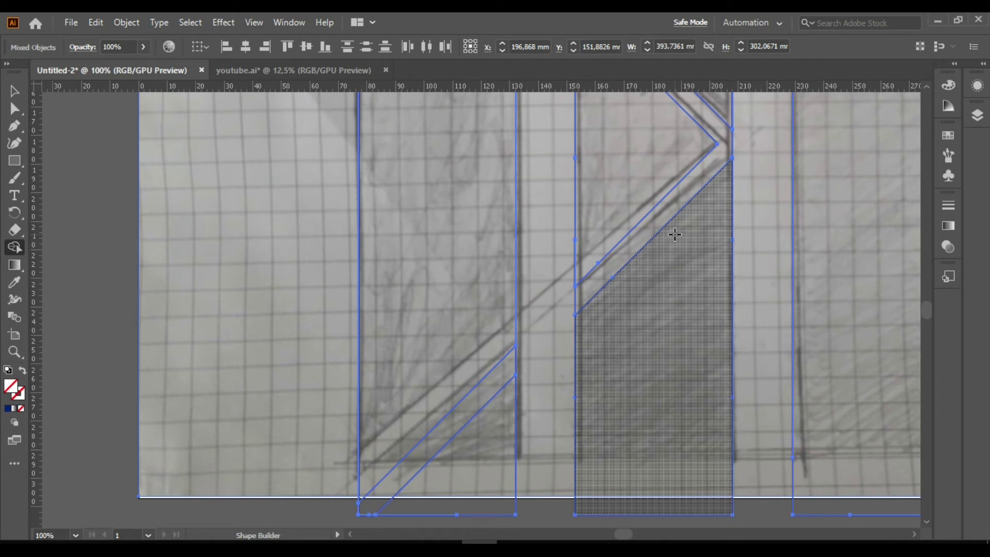
# Set the fill to black and fill the large left-column shape, the middle triangle and the diamond with Shape Builder.
pyautogui.scroll(-3, 675, 235)
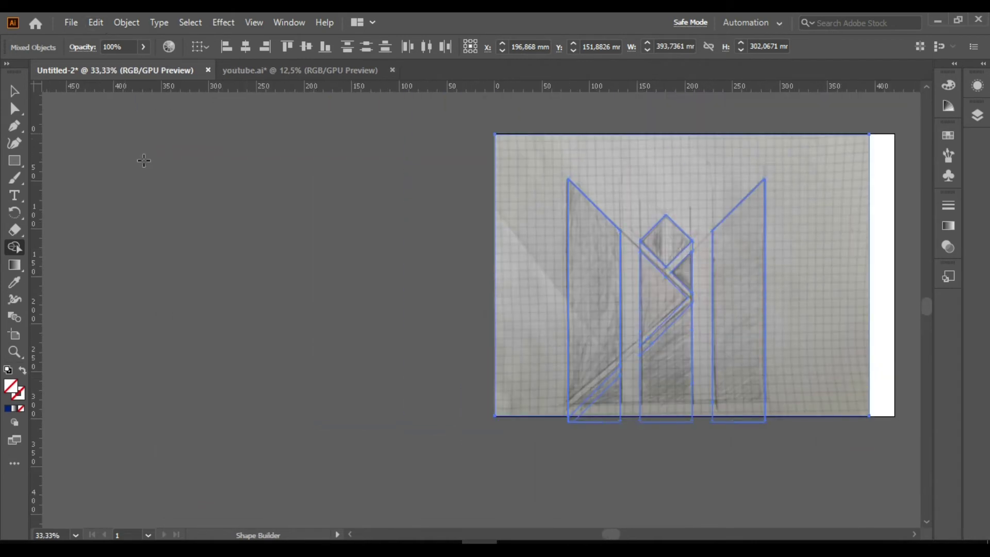
pyautogui.click(14, 93)
pyautogui.moveTo(298, 347); pyautogui.dragTo(156, 308)
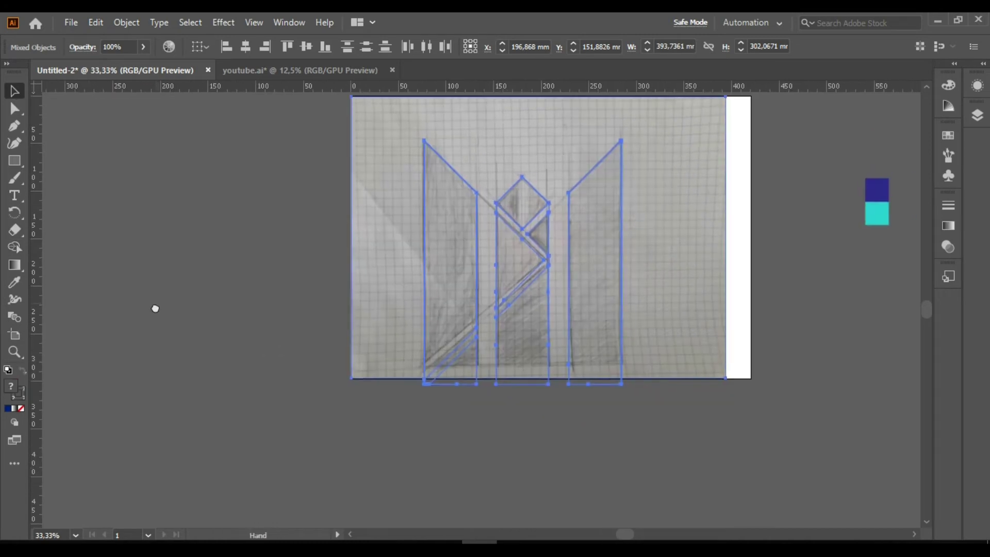
pyautogui.click(12, 249)
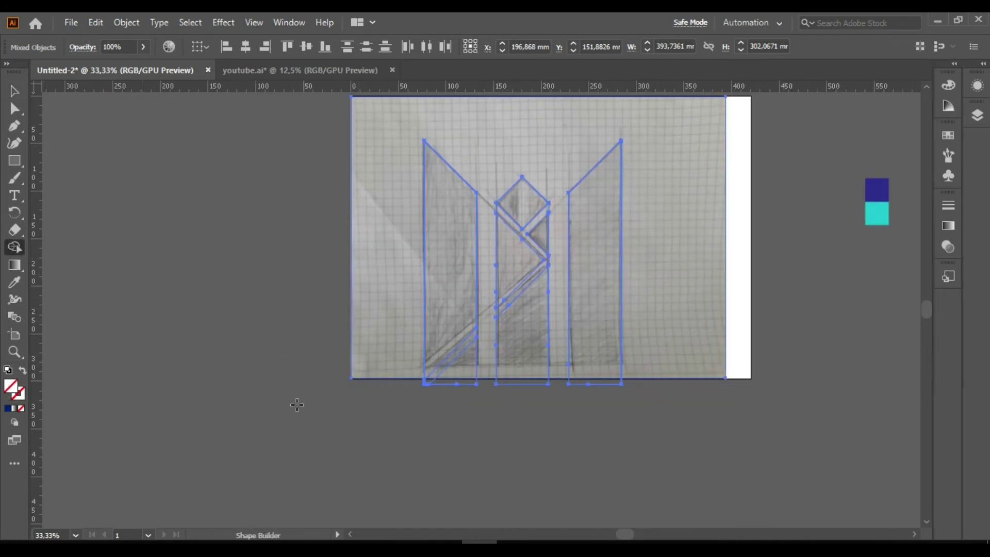
pyautogui.click(7, 409)
pyautogui.click(776, 177)
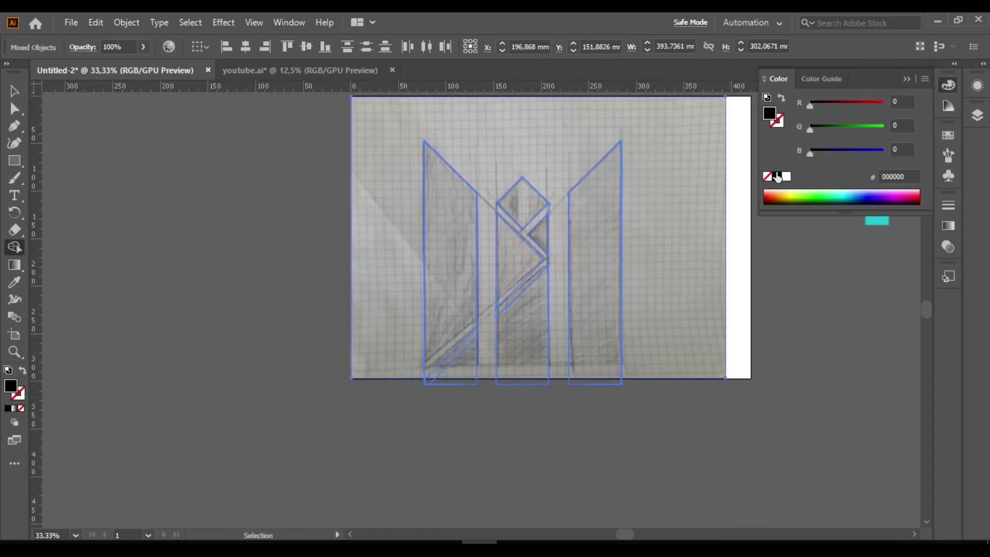
pyautogui.click(454, 264)
pyautogui.click(523, 265)
pyautogui.click(522, 198)
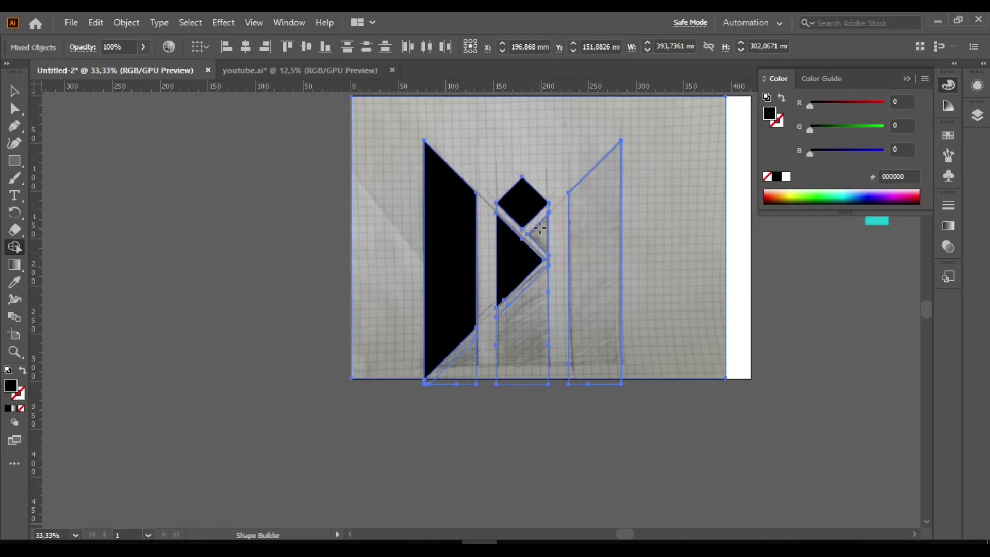
# Fill the right column, the middle column's lower block and the left column's bottom pieces black with Shape Builder.
pyautogui.click(590, 227)
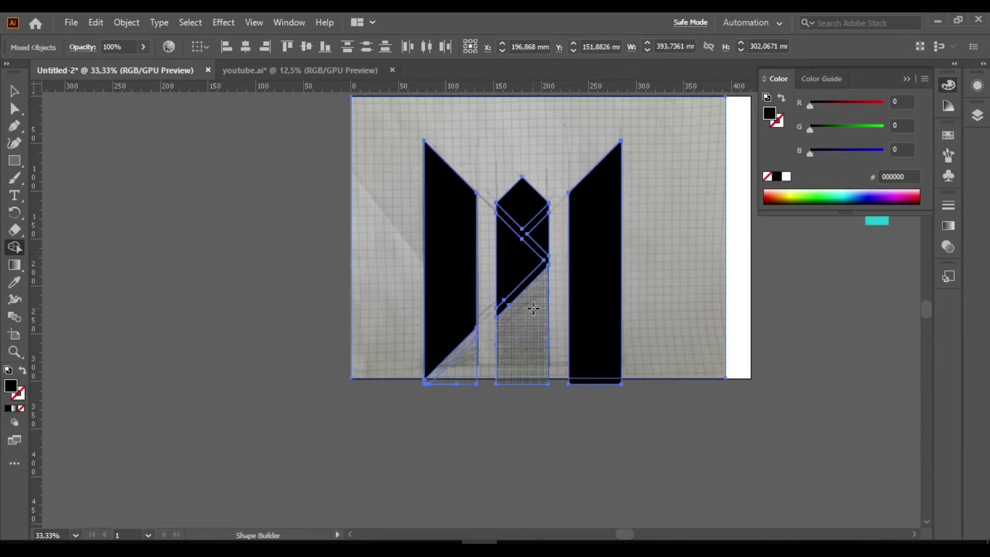
pyautogui.click(515, 345)
pyautogui.click(465, 363)
pyautogui.click(457, 352)
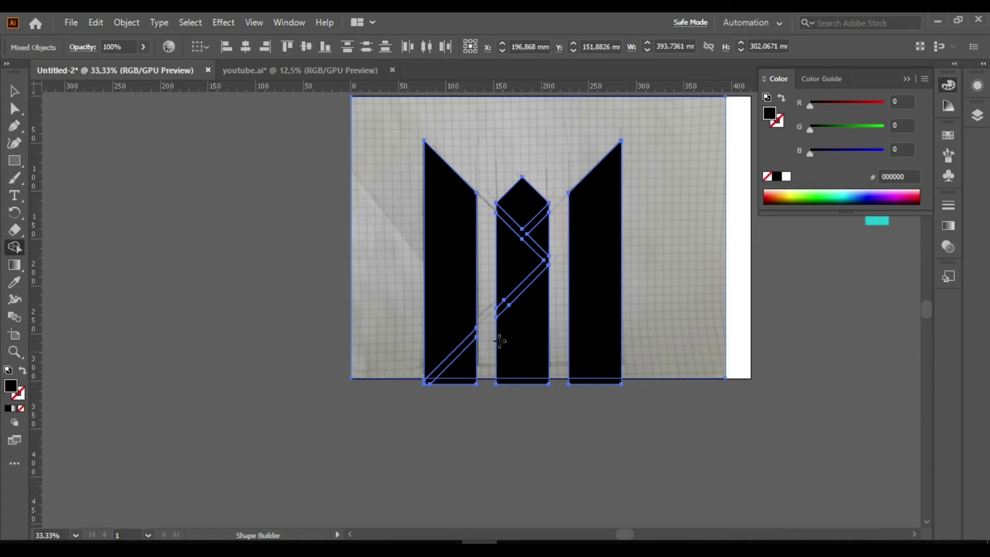
# Hide the scanned sketch image so only the vector shapes show, and clear the selection.
pyautogui.press('v')
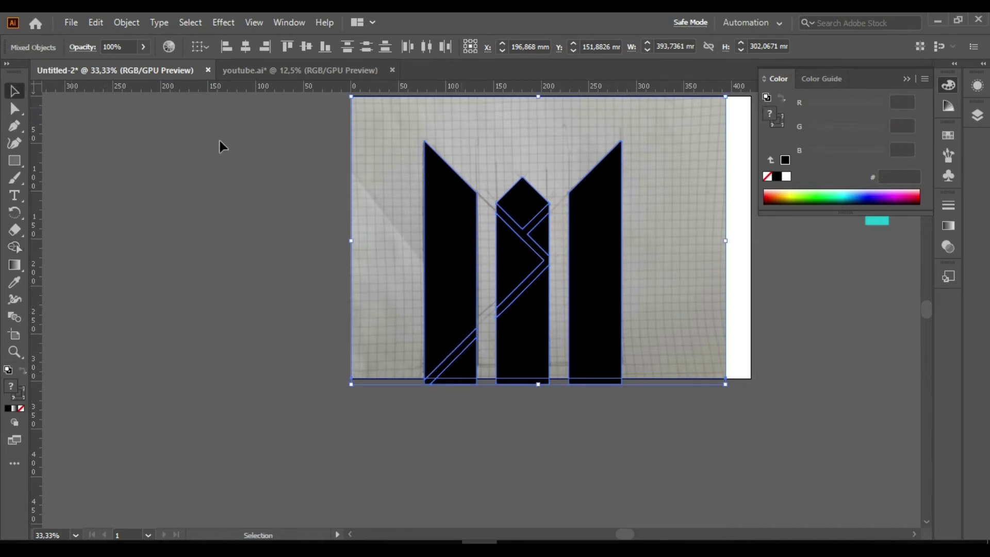
pyautogui.click(980, 122)
pyautogui.scroll(-3, 854, 215)
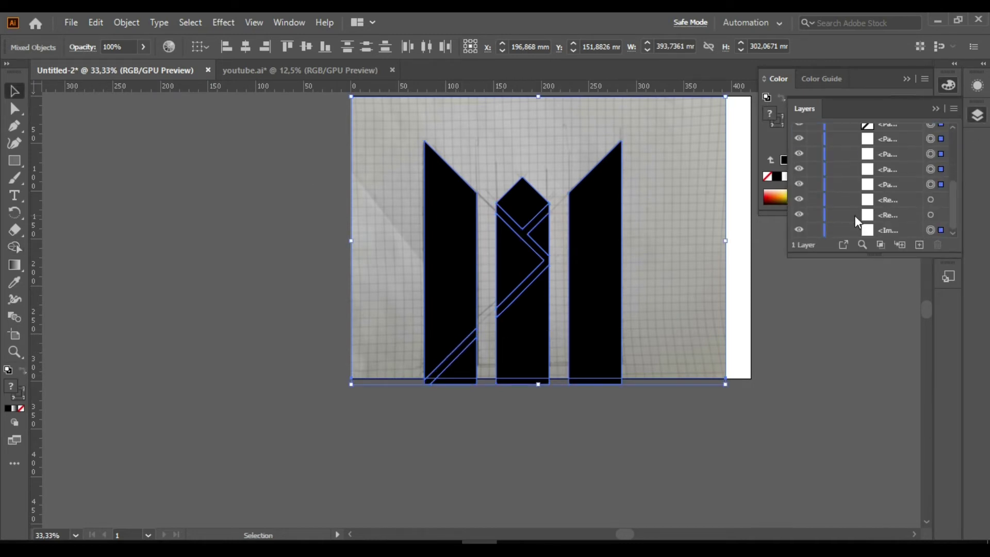
pyautogui.click(799, 230)
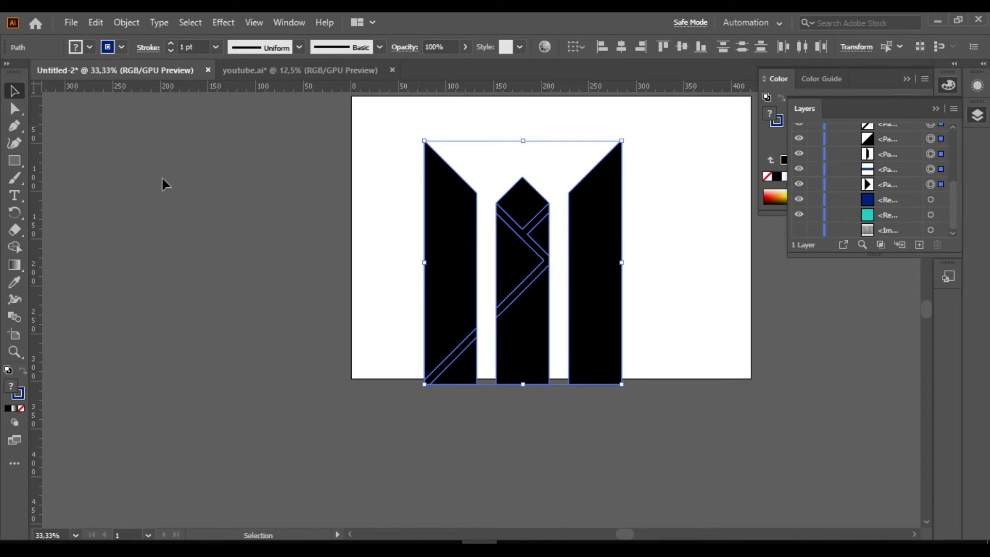
pyautogui.click(870, 405)
pyautogui.click(934, 109)
pyautogui.click(907, 78)
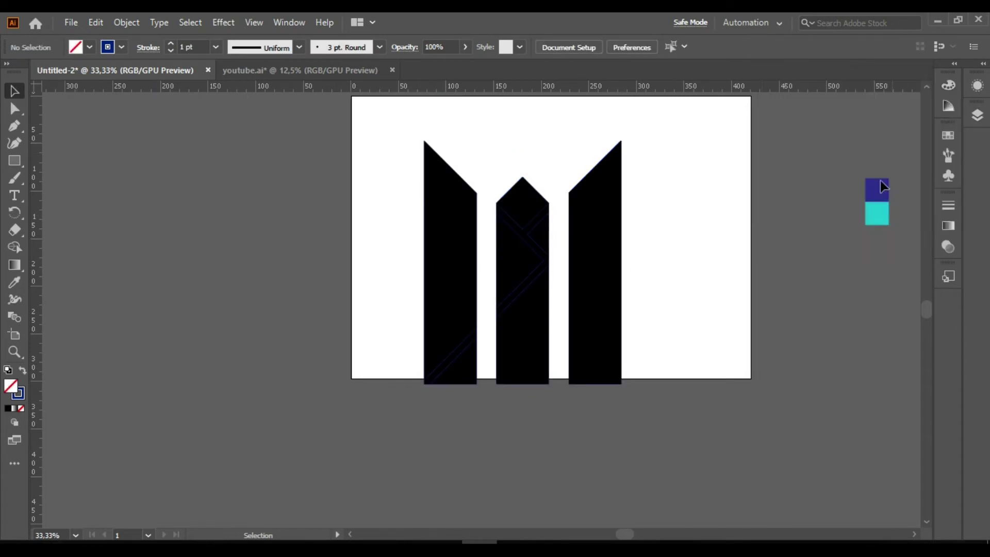
# Recolour the diagonal strips in the middle and left columns white without an outline by sampling the artboard.
pyautogui.scroll(1, 665, 343)
pyautogui.click(470, 216)
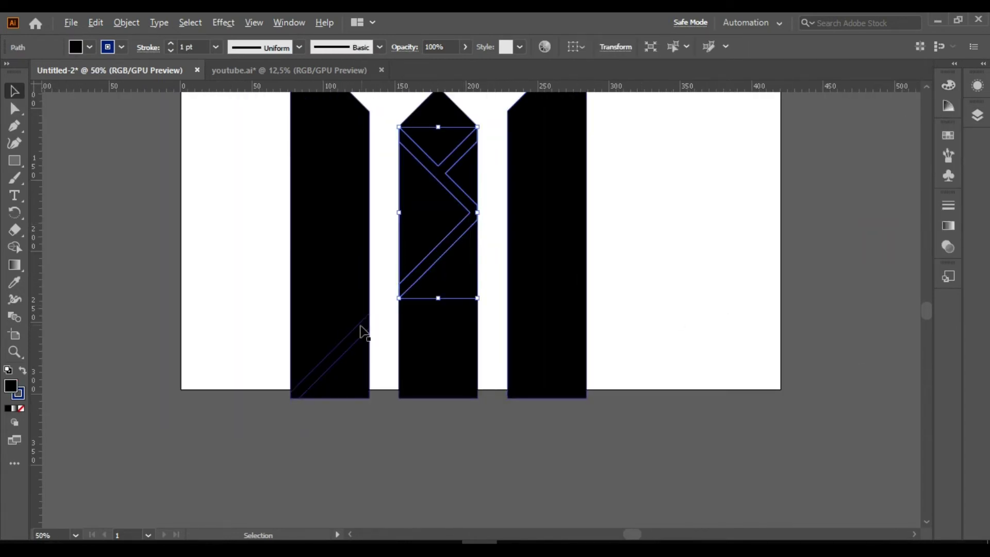
pyautogui.click(357, 337)
pyautogui.keyDown('shift'); pyautogui.click(404, 276); pyautogui.keyUp('shift')
pyautogui.press('i')
pyautogui.click(227, 256)
pyautogui.press('v')
pyautogui.scroll(2, 378, 258)
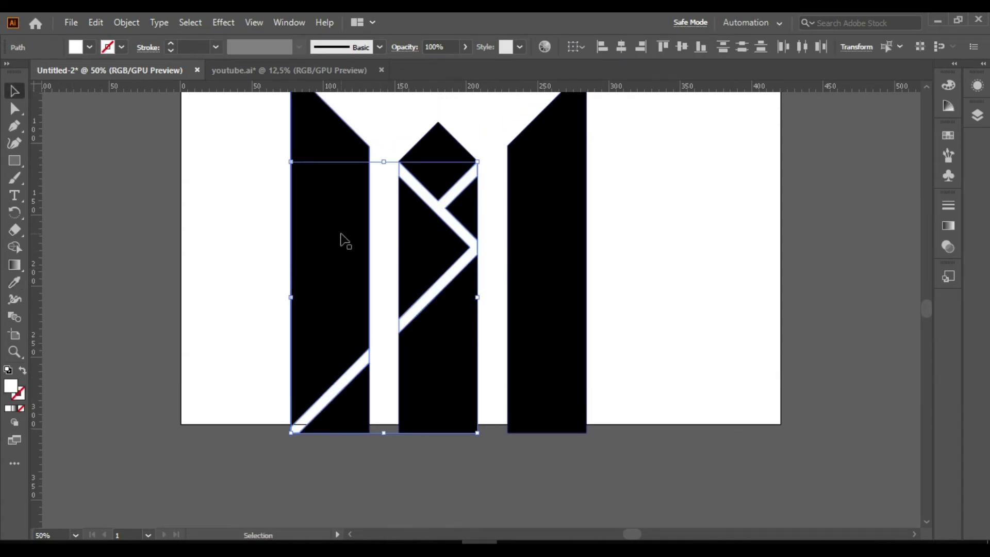
pyautogui.click(236, 246)
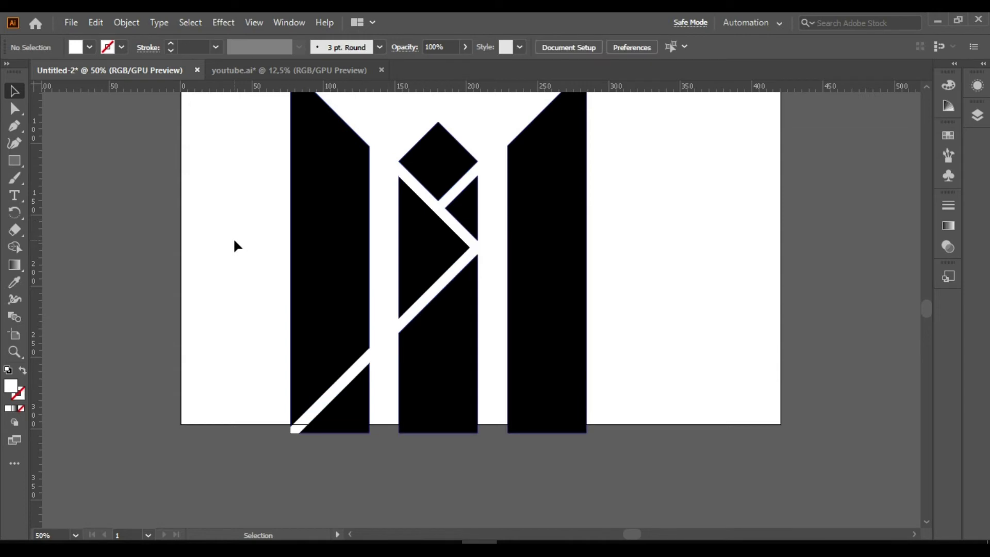
# Recolour the large left-column shape and the middle column's triangle with the turquoise swatch beside the artboard.
pyautogui.keyDown('shift'); pyautogui.click(333, 341); pyautogui.keyUp('shift')
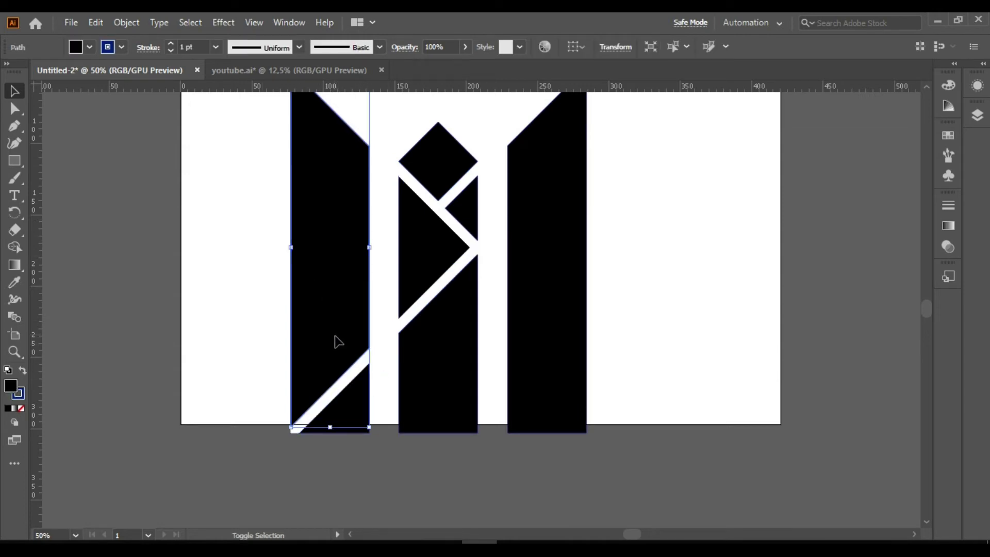
pyautogui.keyDown('shift'); pyautogui.click(419, 266); pyautogui.keyUp('shift')
pyautogui.scroll(-10, 442, 254)
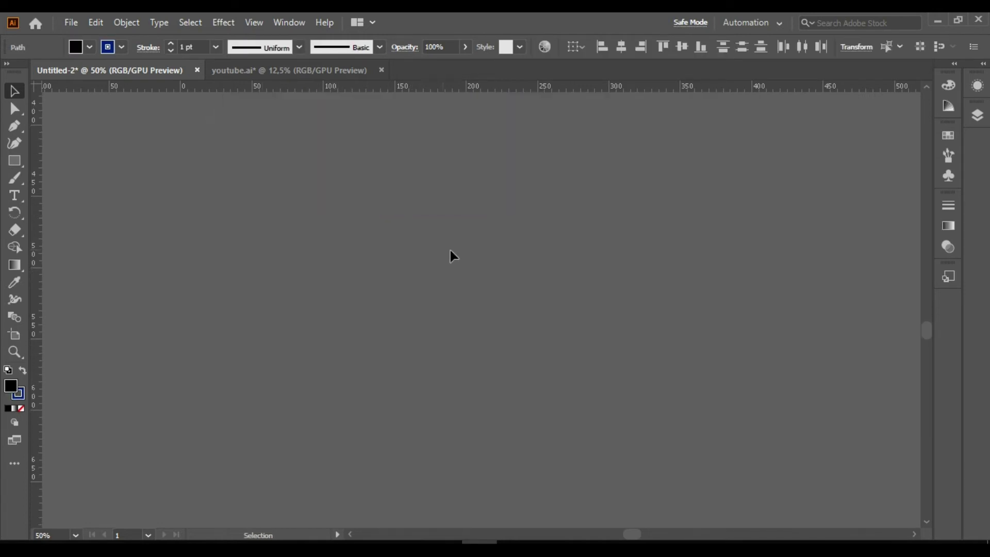
pyautogui.scroll(-3, 552, 267)
pyautogui.press('i')
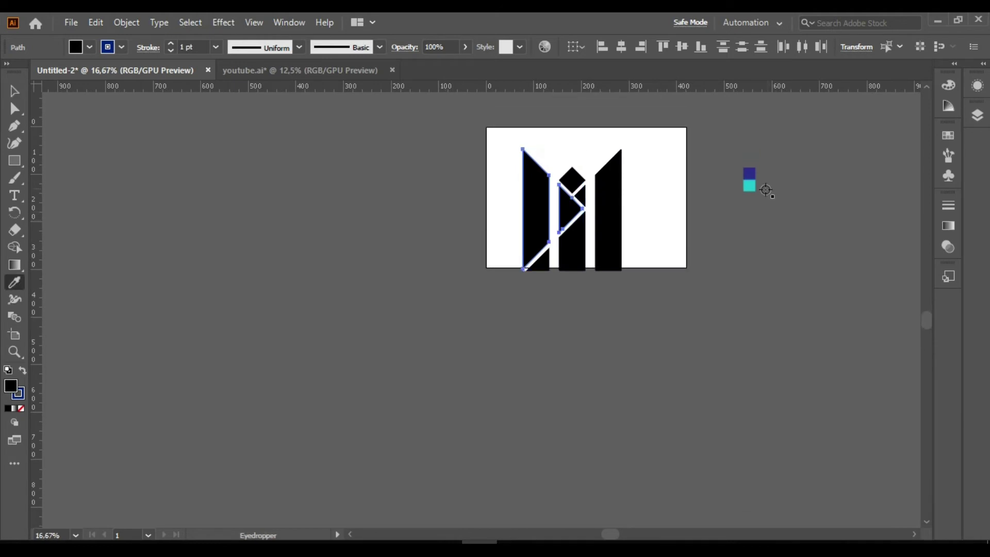
pyautogui.click(749, 186)
pyautogui.scroll(2, 629, 222)
pyautogui.press('v')
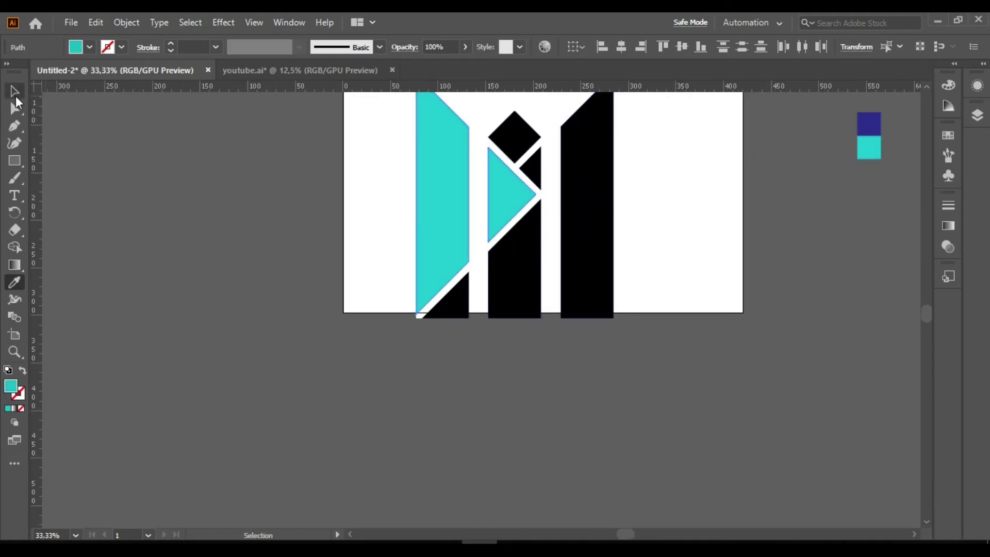
# Recolour all the remaining black logo pieces with the dark blue swatch beside the artboard.
pyautogui.click(569, 235)
pyautogui.keyDown('shift'); pyautogui.click(499, 283); pyautogui.keyUp('shift')
pyautogui.keyDown('shift'); pyautogui.click(458, 296); pyautogui.keyUp('shift')
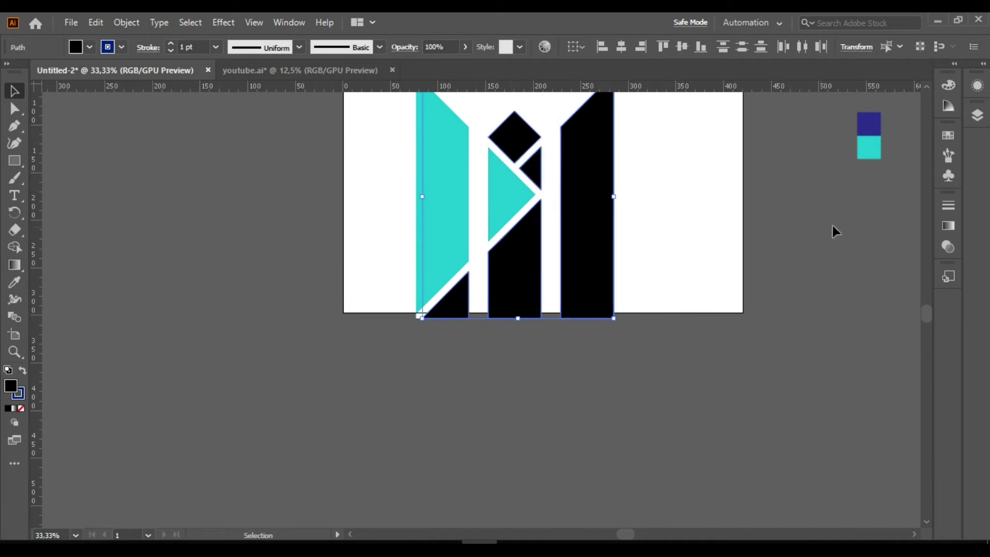
pyautogui.press('i')
pyautogui.click(869, 123)
pyautogui.press('v')
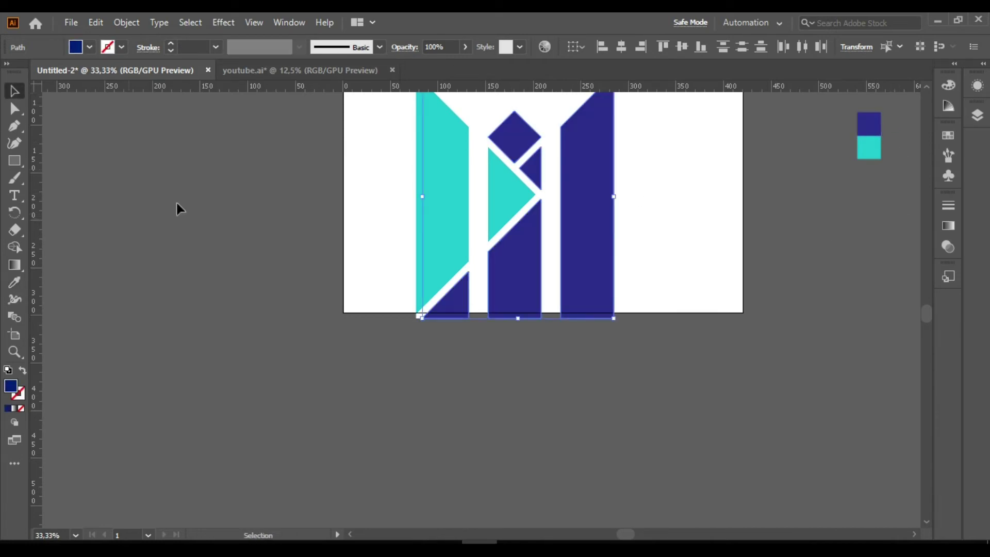
pyautogui.click(298, 297)
# Place a copy of the left column's white diagonal strip below the artboard and rotate it upright.
pyautogui.hscroll(4, 298, 298)
pyautogui.scroll(2, 298, 298)
pyautogui.click(355, 345)
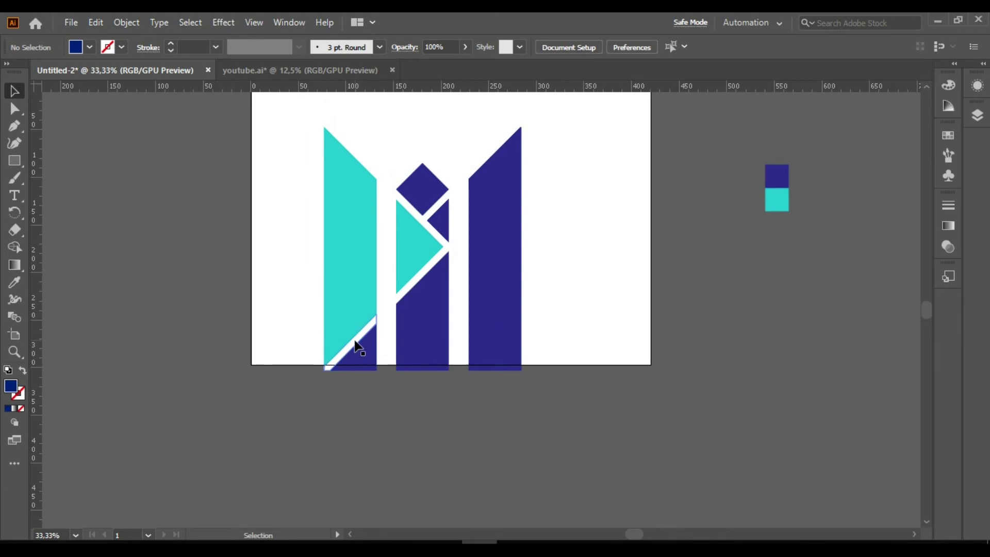
pyautogui.moveTo(355, 341); pyautogui.dragTo(422, 438)
pyautogui.moveTo(464, 392); pyautogui.dragTo(420, 361)
pyautogui.click(548, 446)
pyautogui.scroll(1, 449, 408)
pyautogui.scroll(2, 450, 402)
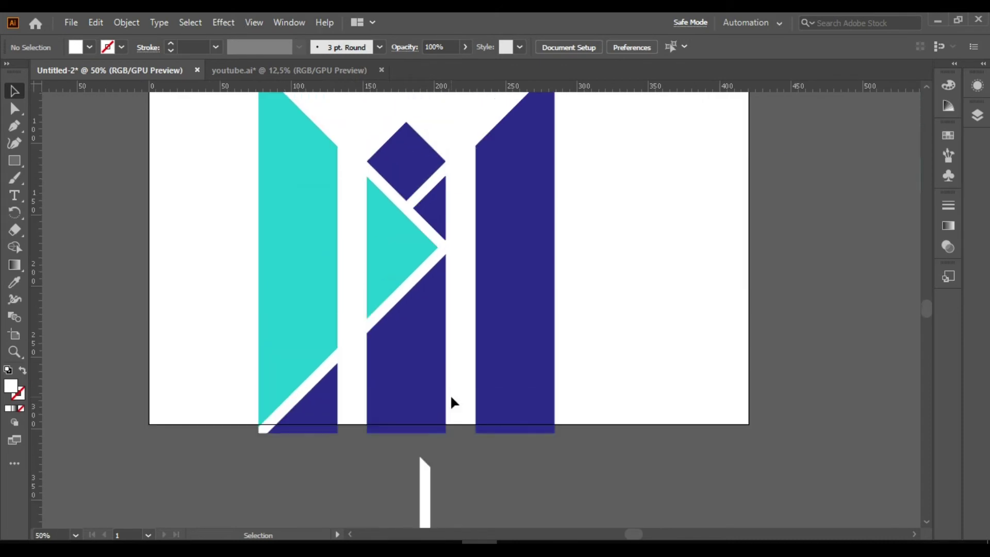
# Use a vertical guide to centre the upright white strip over the diamond, and bring the strip to the front.
pyautogui.moveTo(406, 289); pyautogui.dragTo(411, 285)
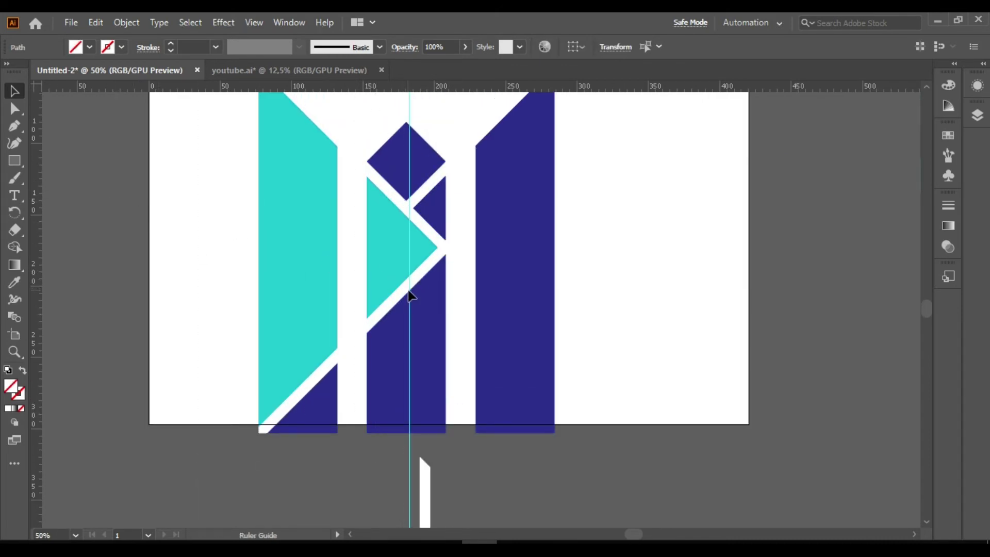
pyautogui.moveTo(427, 489); pyautogui.dragTo(406, 119)
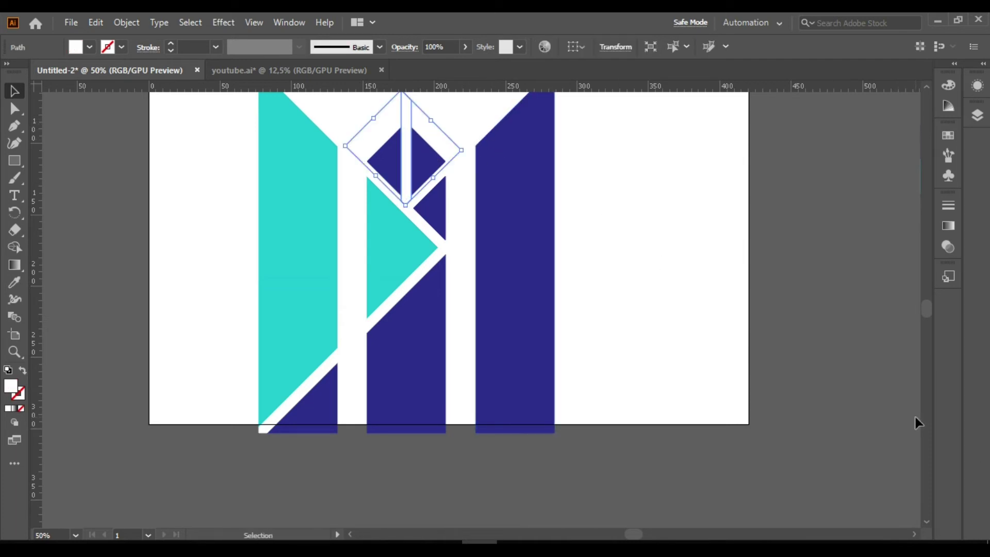
pyautogui.hotkey('ctrl', 'z')
pyautogui.rightClick(407, 134)
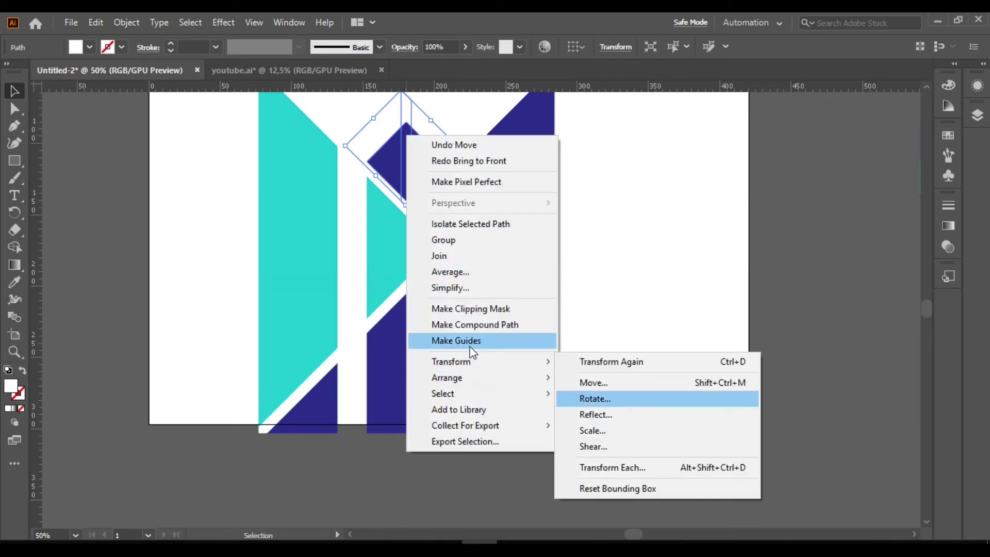
pyautogui.moveTo(552, 395)
pyautogui.click(605, 377)
pyautogui.click(223, 214)
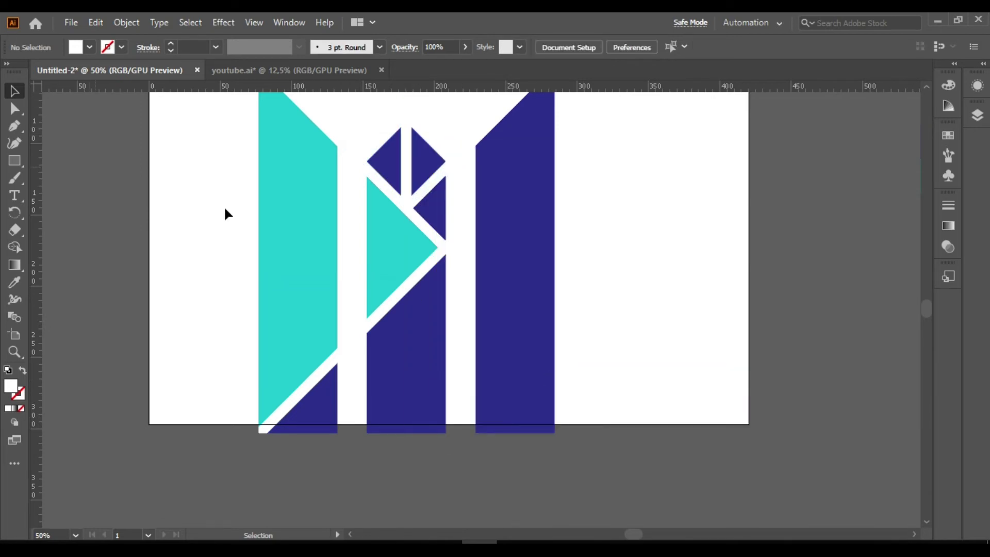
# Trim off the part of the vertical white strip that extends below the diamond with Shape Builder.
pyautogui.scroll(2, 291, 171)
pyautogui.hotkey('ctrl', 'a')
pyautogui.click(14, 249)
pyautogui.scroll(5, 392, 239)
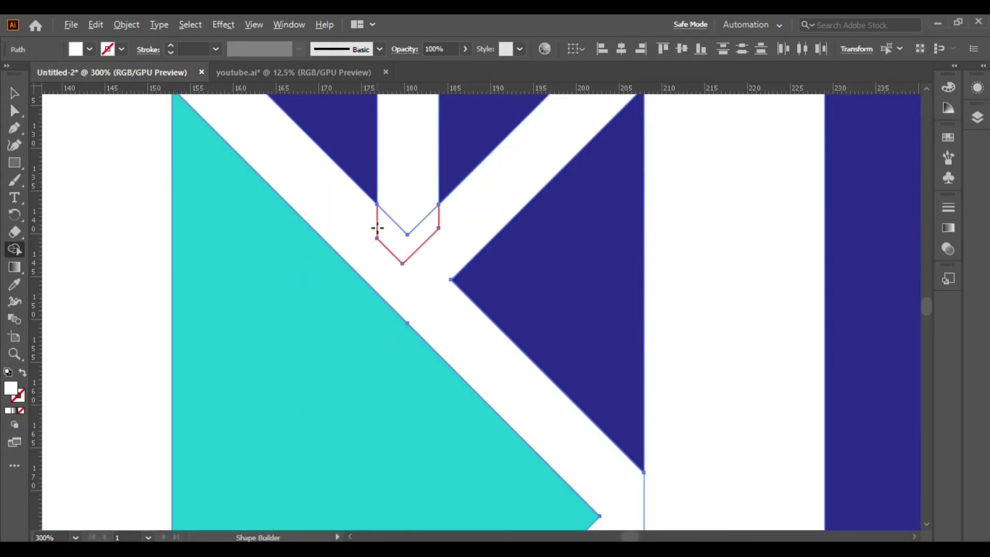
pyautogui.keyDown('alt'); pyautogui.click(389, 249); pyautogui.keyUp('alt')
pyautogui.scroll(-5, 392, 242)
pyautogui.press('v')
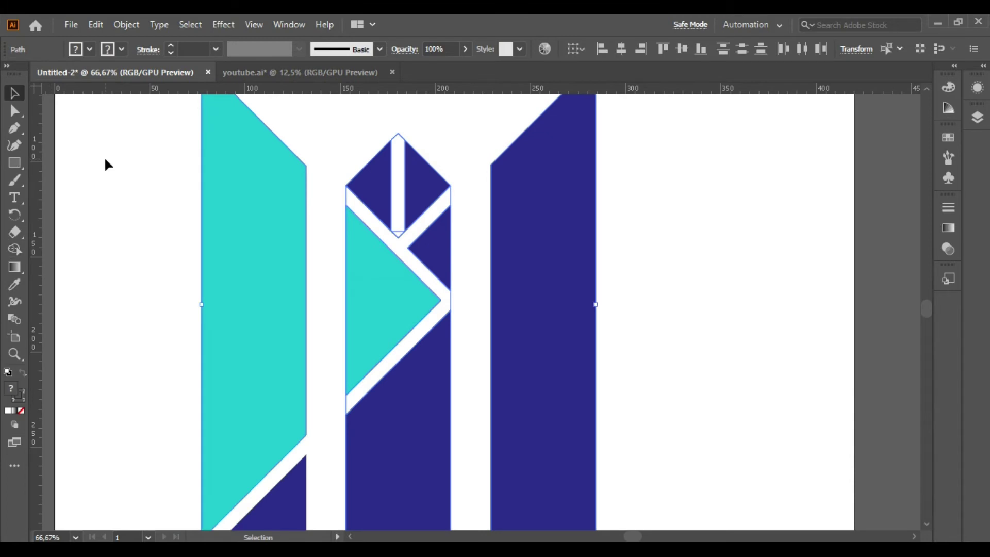
pyautogui.click(104, 161)
pyautogui.scroll(2, 319, 212)
pyautogui.click(326, 208)
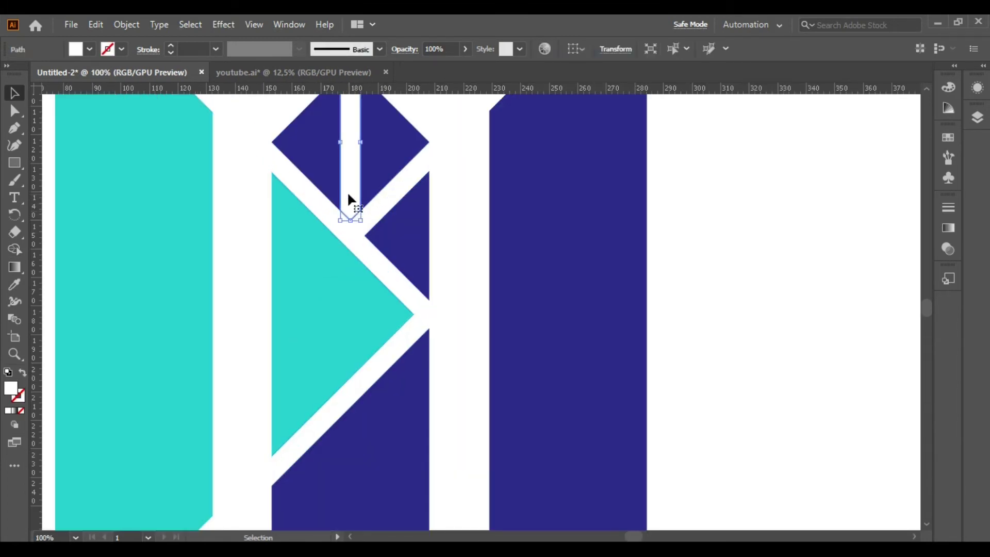
pyautogui.scroll(-3, 387, 202)
pyautogui.click(616, 337)
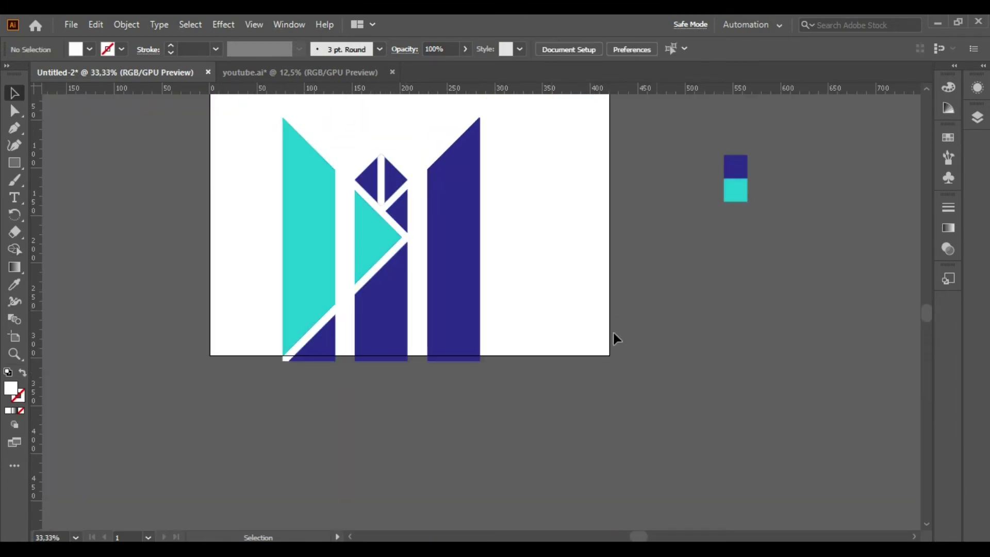
# Group all the logo shapes and reduce the logo's height so its base lies inside the artboard.
pyautogui.moveTo(242, 117); pyautogui.dragTo(514, 365)
pyautogui.press('a')
pyautogui.press('v')
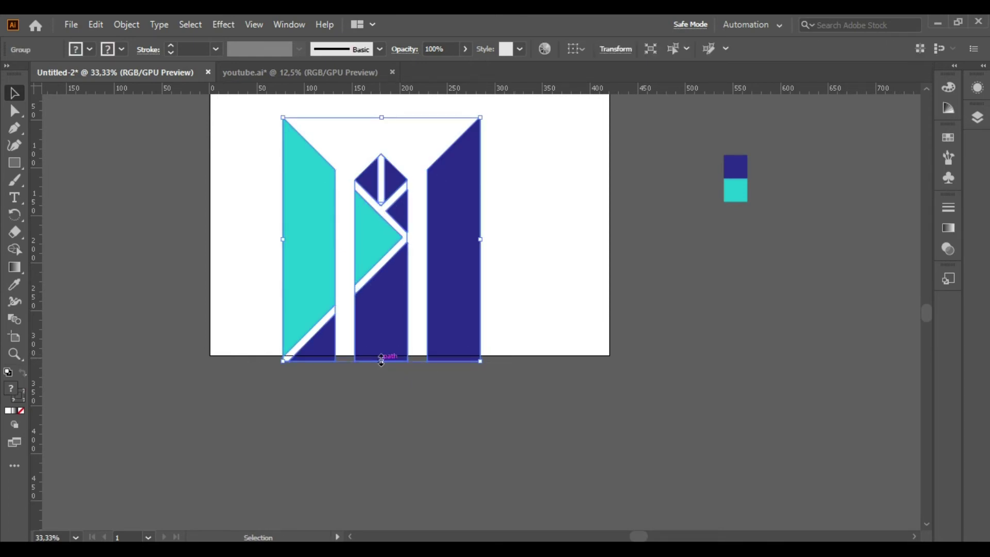
pyautogui.moveTo(381, 361); pyautogui.dragTo(382, 328)
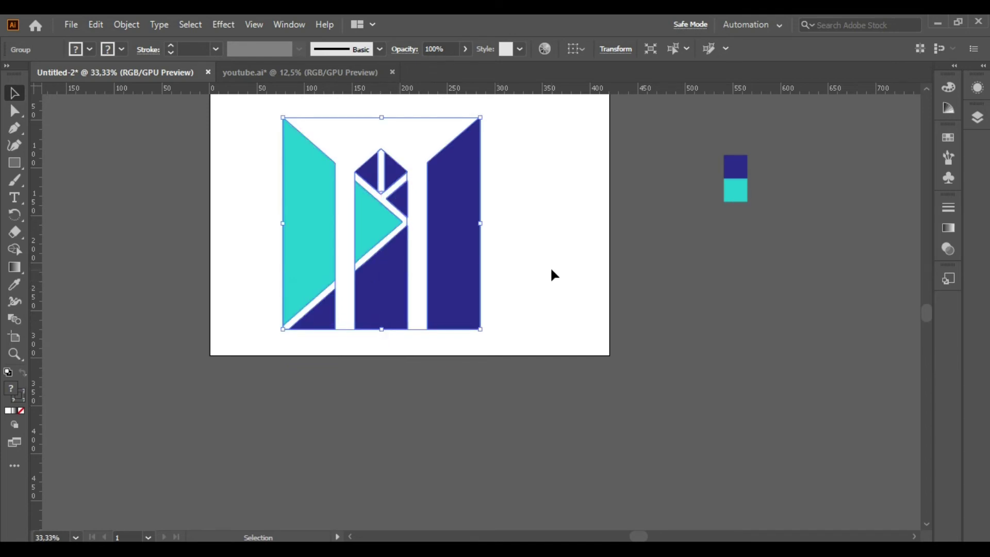
pyautogui.click(550, 267)
# Scale the logo down proportionally to about 150 mm wide and centre it horizontally in the artboard's upper part.
pyautogui.scroll(3, 549, 267)
pyautogui.click(466, 348)
pyautogui.moveTo(444, 371); pyautogui.dragTo(406, 325)
pyautogui.moveTo(385, 280); pyautogui.dragTo(457, 287)
pyautogui.click(550, 315)
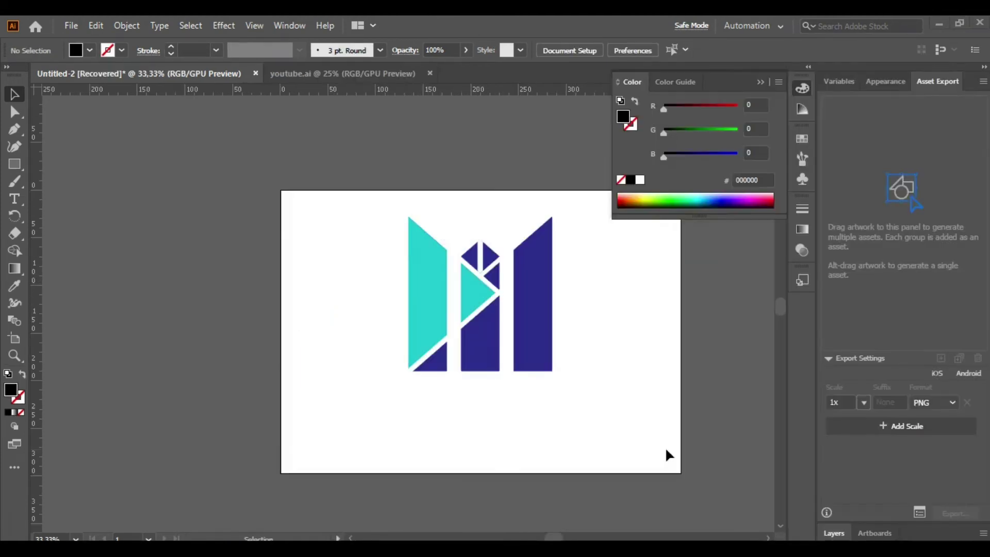
# Add a black 12 pt Josefin Sans text line reading "DİM ENGİLSH" in the empty area beneath the logo.
pyautogui.press('t')
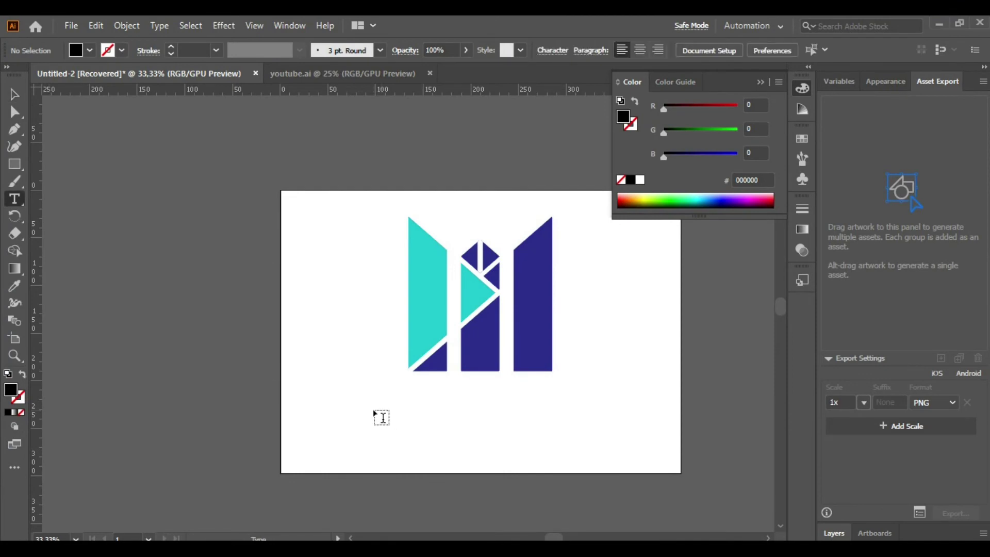
pyautogui.scroll(3, 374, 410)
pyautogui.click(384, 399)
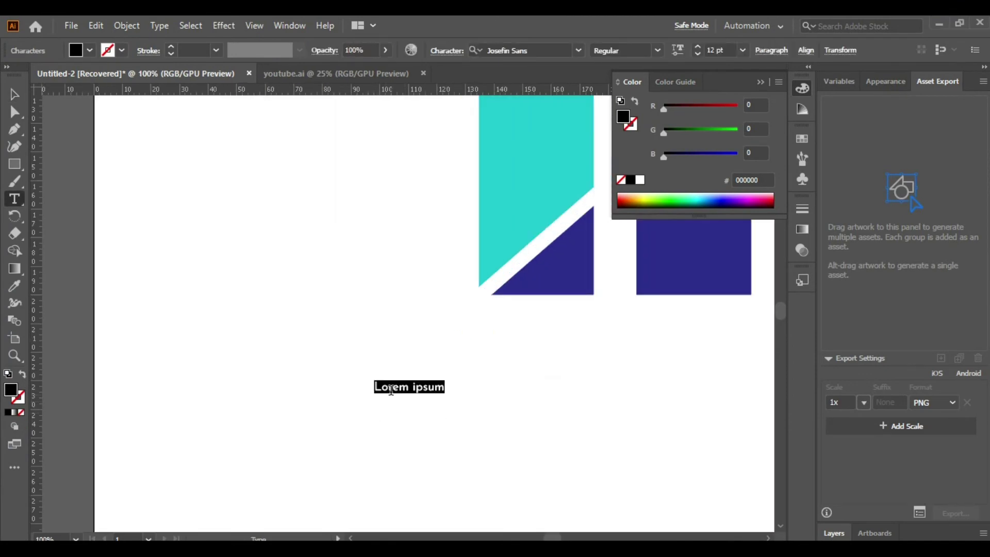
pyautogui.write('DİM ENGİ')
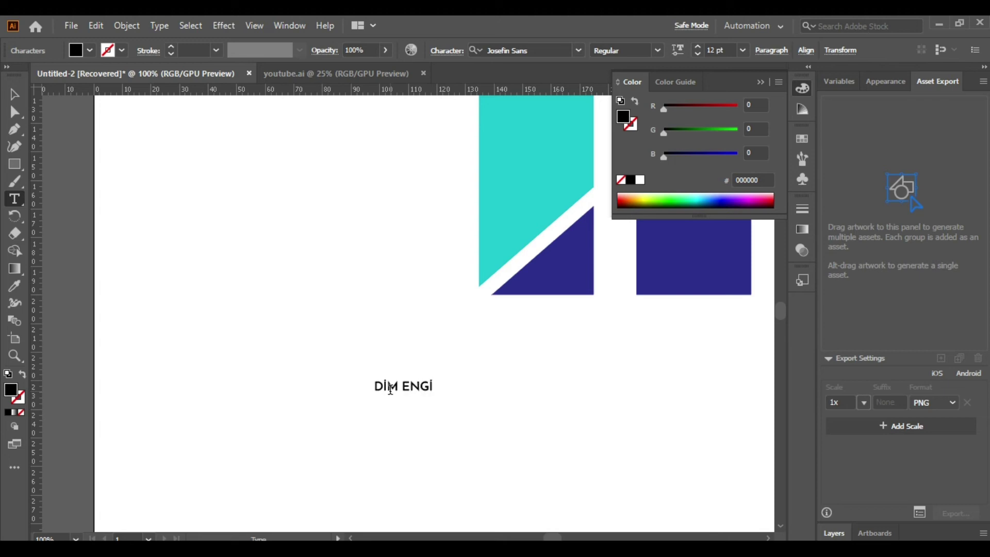
pyautogui.click(9, 84)
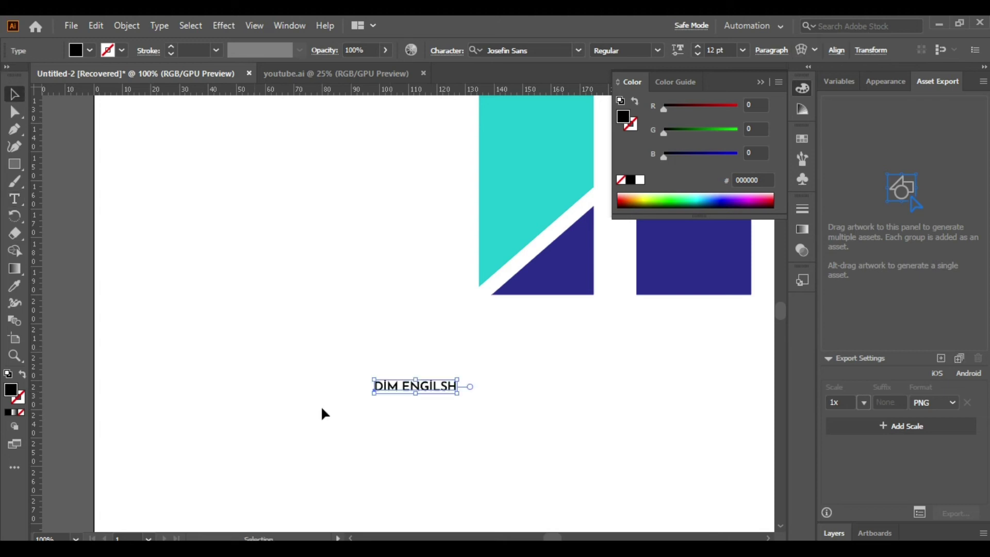
# Enlarge the DİM ENGİLSH text proportionally to about 95 pt and place it directly under the logo.
pyautogui.scroll(-3, 323, 411)
pyautogui.moveTo(379, 415); pyautogui.dragTo(569, 453)
pyautogui.scroll(2, 464, 427)
pyautogui.moveTo(440, 419); pyautogui.dragTo(440, 379)
pyautogui.scroll(-2, 418, 412)
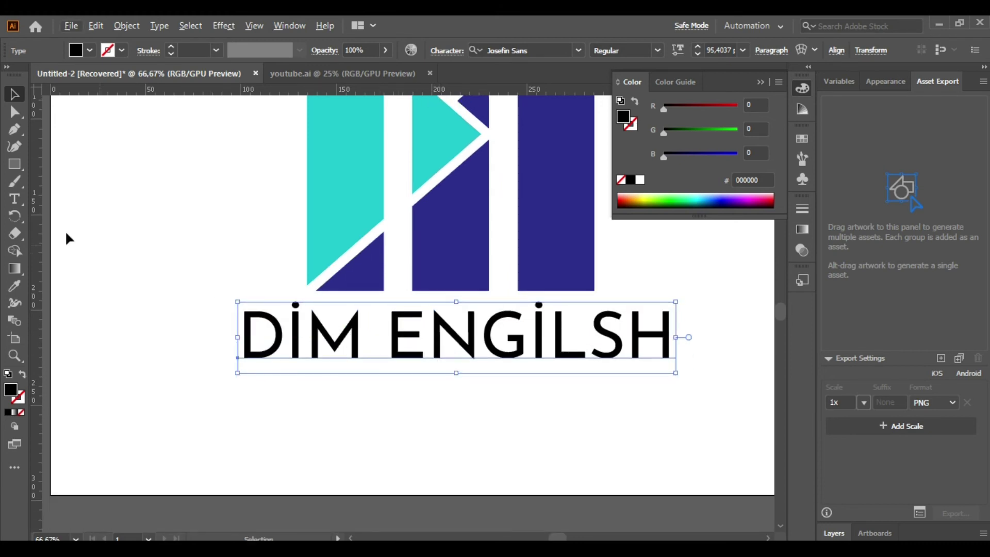
# Place vertical guides at the left edges of the text and logo, group them, and shift the pair to start at the logo's right edge.
pyautogui.moveTo(35, 235); pyautogui.dragTo(244, 283)
pyautogui.moveTo(36, 266); pyautogui.dragTo(308, 340)
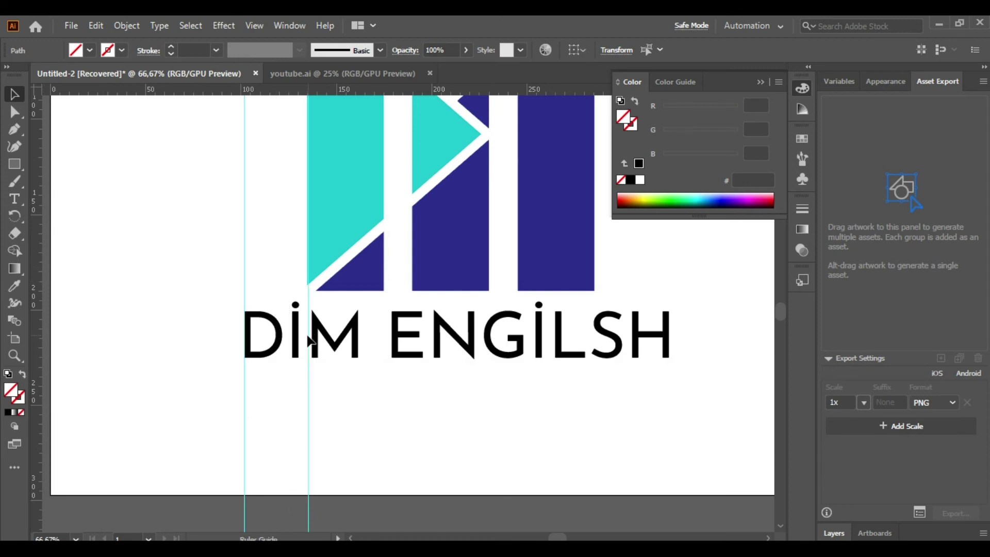
pyautogui.scroll(-2, 324, 401)
pyautogui.moveTo(349, 462); pyautogui.dragTo(262, 471)
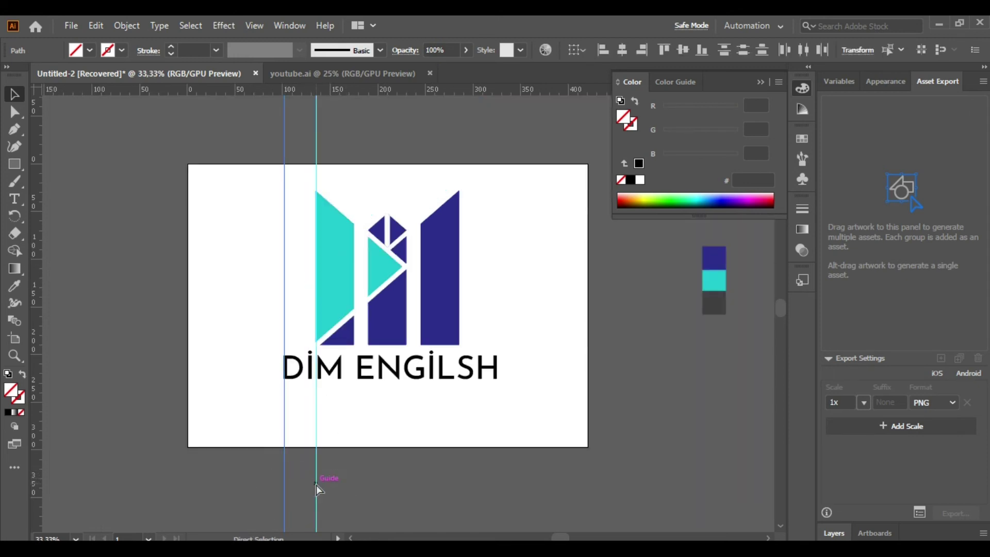
pyautogui.hotkey('ctrl', 'g')
pyautogui.moveTo(317, 484); pyautogui.dragTo(493, 515)
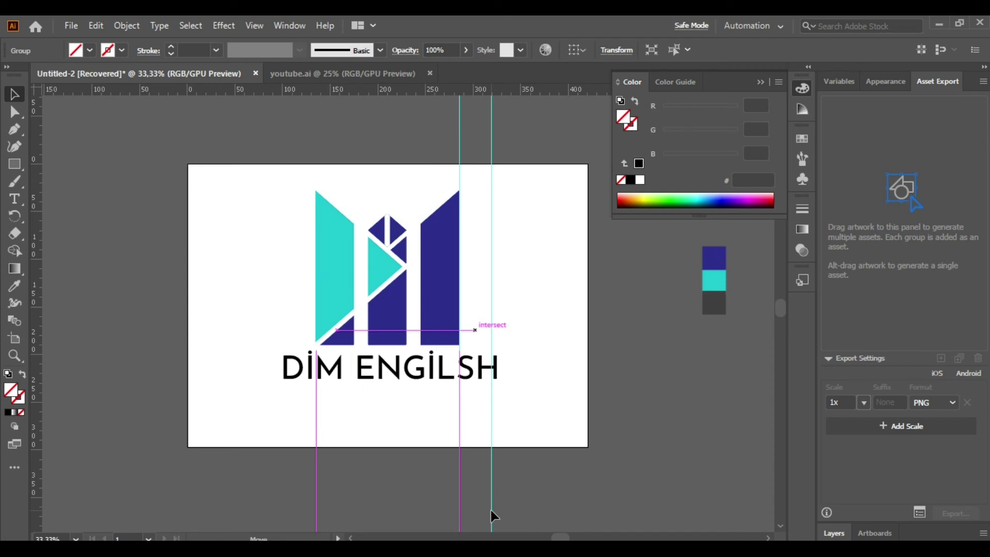
pyautogui.moveTo(491, 507); pyautogui.dragTo(491, 510)
# Scale the DİM ENGİLSH text down to about 93 pt so its right edge meets the outer guide.
pyautogui.click(453, 385)
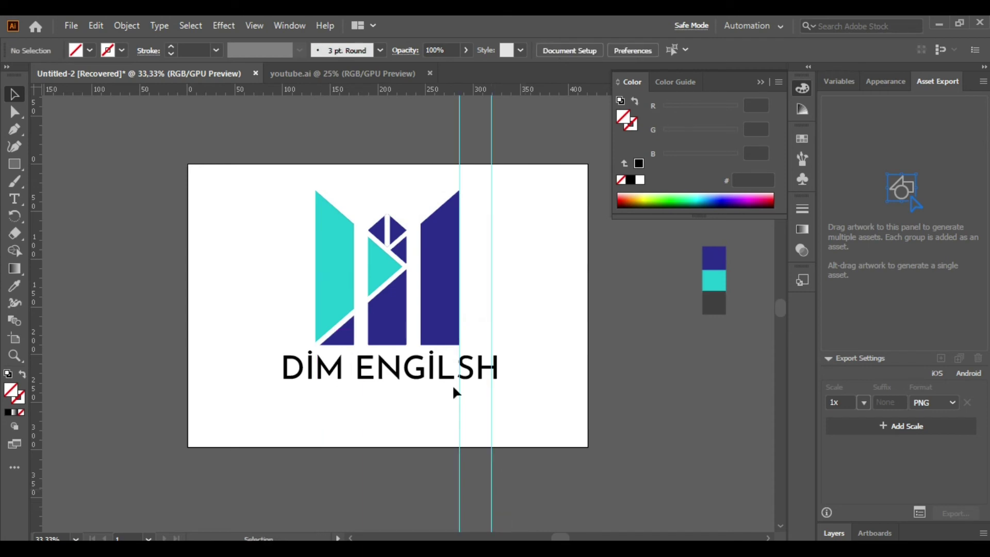
pyautogui.click(490, 370)
pyautogui.moveTo(501, 371)
pyautogui.mouseDown()
pyautogui.moveTo(516, 356)
pyautogui.moveTo(514, 364)
pyautogui.mouseUp()
pyautogui.scroll(4, 494, 369)
pyautogui.click(555, 381)
pyautogui.scroll(-2, 555, 381)
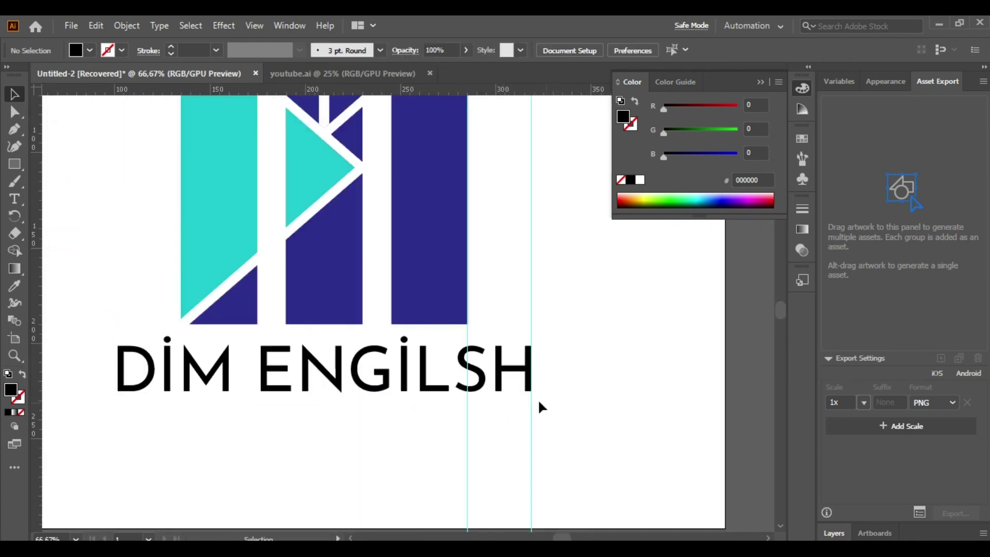
pyautogui.scroll(-2, 537, 398)
pyautogui.hotkey('ctrl', 'a')
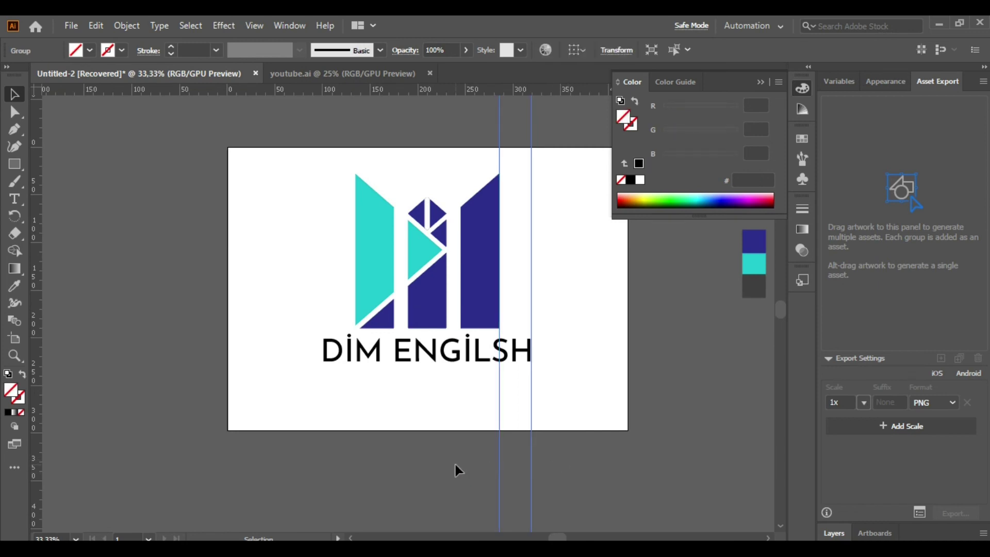
pyautogui.click(445, 456)
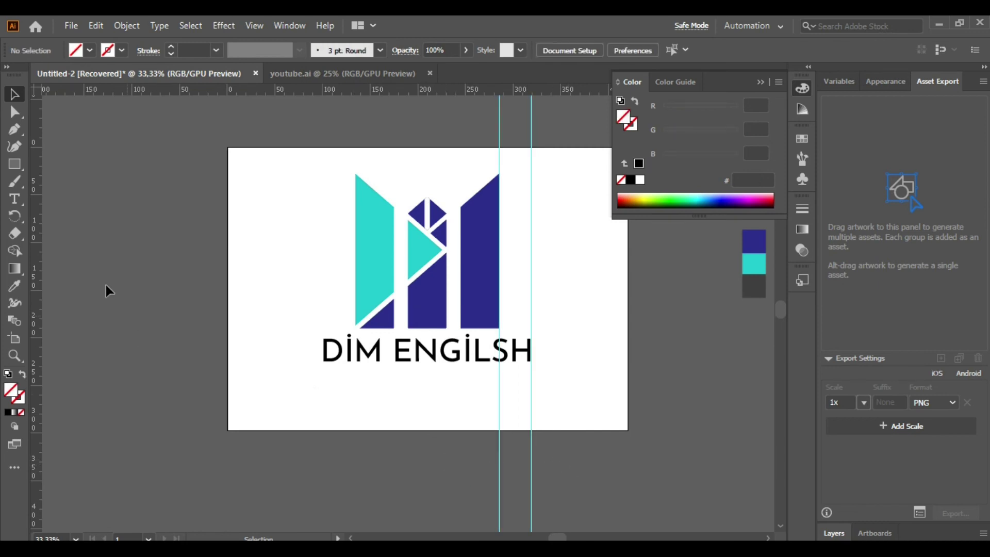
pyautogui.click(15, 199)
pyautogui.click(388, 379)
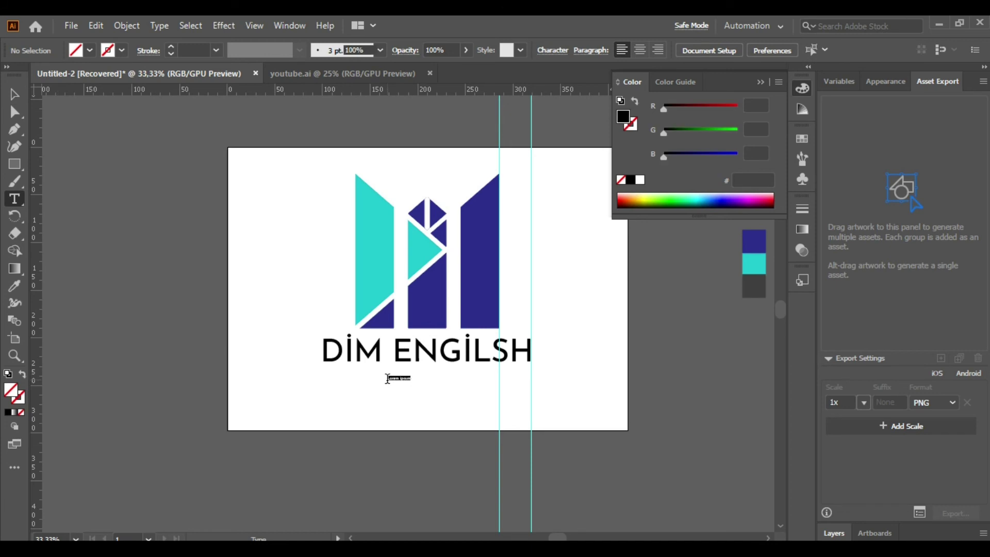
pyautogui.scroll(2, 416, 410)
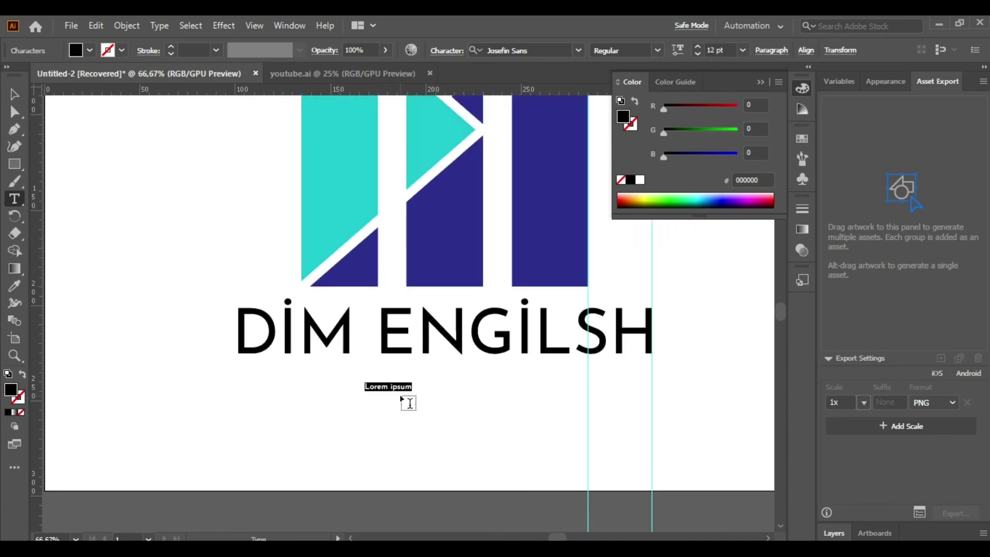
pyautogui.write('Aq')
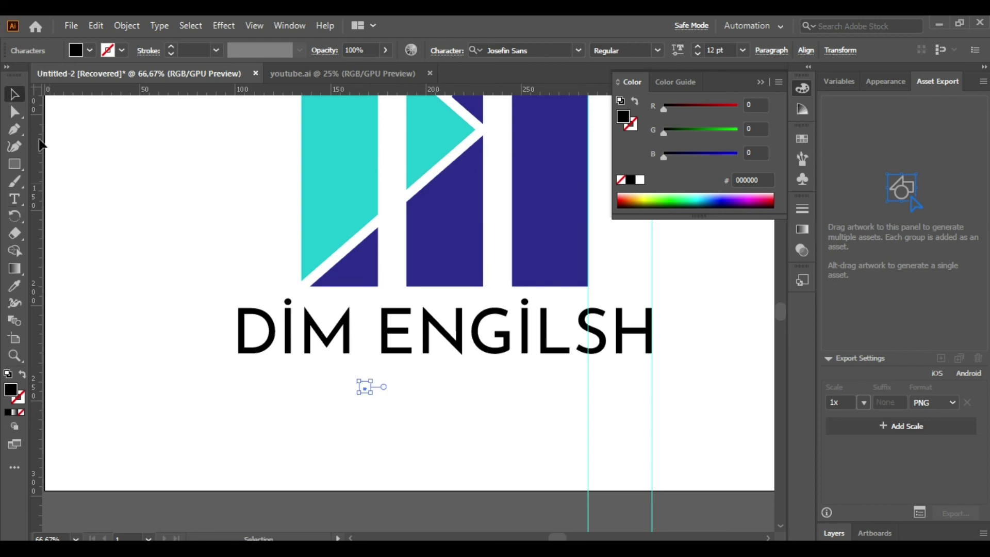
pyautogui.press('Escape')
# Replace both dotted İ letters with plain I so the text line reads "DIM ENGILSH".
pyautogui.click(297, 332)
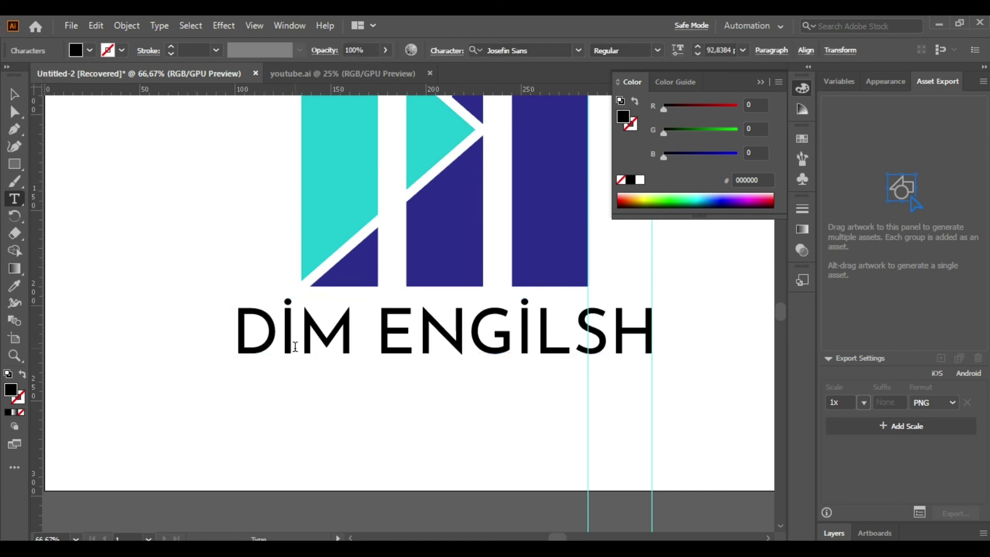
pyautogui.press('BackSpace')
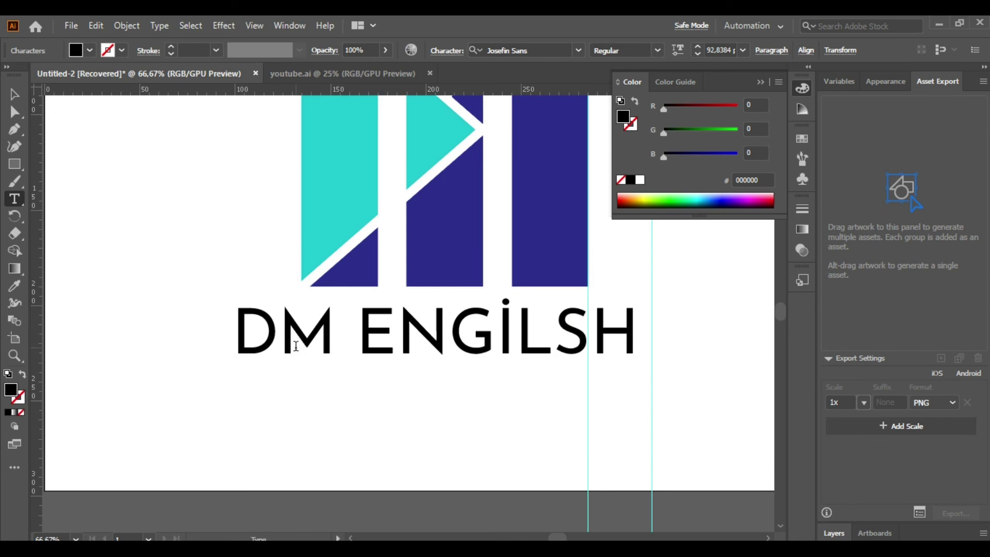
pyautogui.write('I')
pyautogui.click(539, 338)
pyautogui.press('BackSpace')
pyautogui.write('I')
pyautogui.click(15, 96)
pyautogui.click(133, 341)
# Add a separate text line reading "ACADEMY" beneath DIM ENGILSH.
pyautogui.click(12, 200)
pyautogui.click(344, 394)
pyautogui.write('A')
pyautogui.write('KADE')
pyautogui.press('BackSpace')
pyautogui.press('BackSpace')
pyautogui.press('BackSpace')
pyautogui.press('BackSpace')
pyautogui.write('CADEMY')
pyautogui.press('Escape')
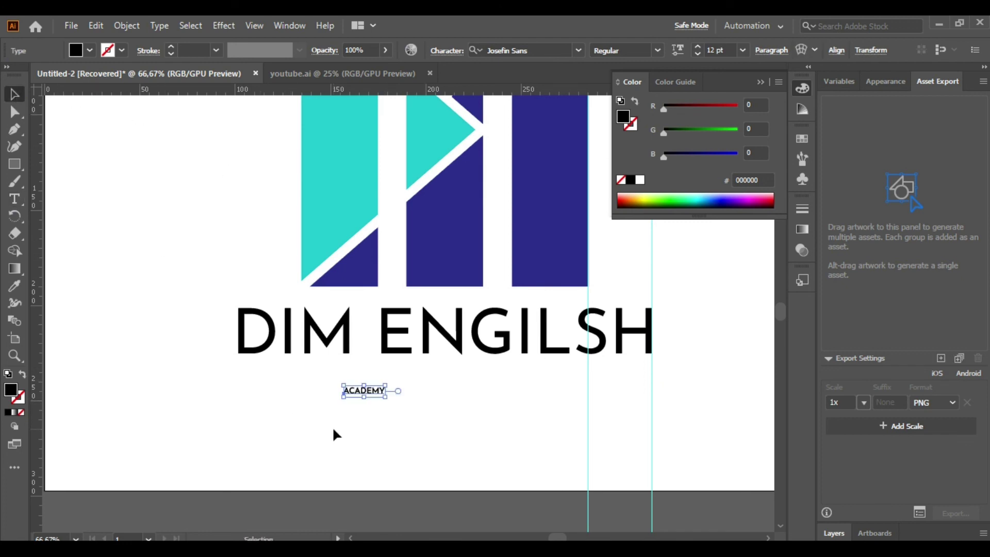
# Copy the type formatting of DIM ENGILSH onto ACADEMY with the Eyedropper, and move ACADEMY directly below it.
pyautogui.press('i')
pyautogui.click(384, 352)
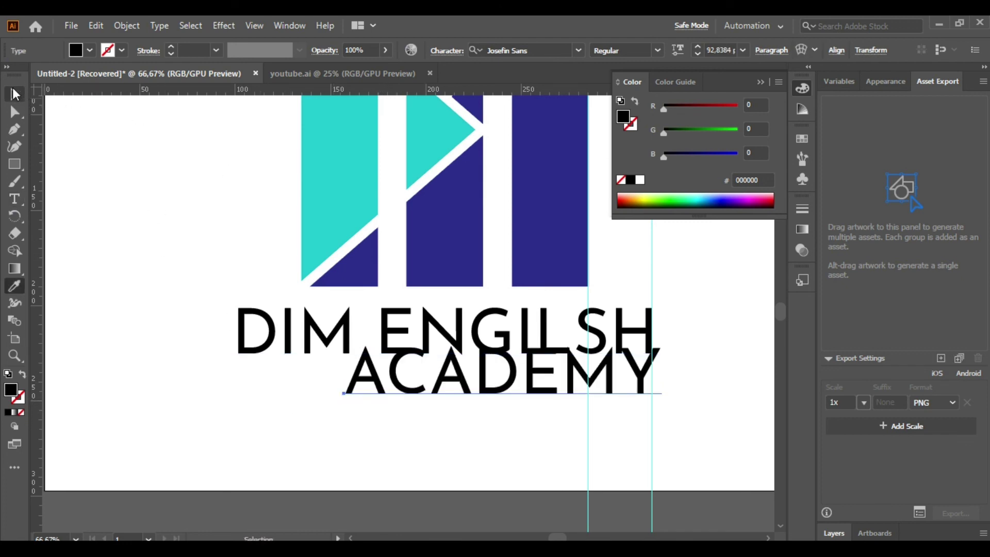
pyautogui.click(14, 94)
pyautogui.moveTo(492, 391); pyautogui.dragTo(433, 395)
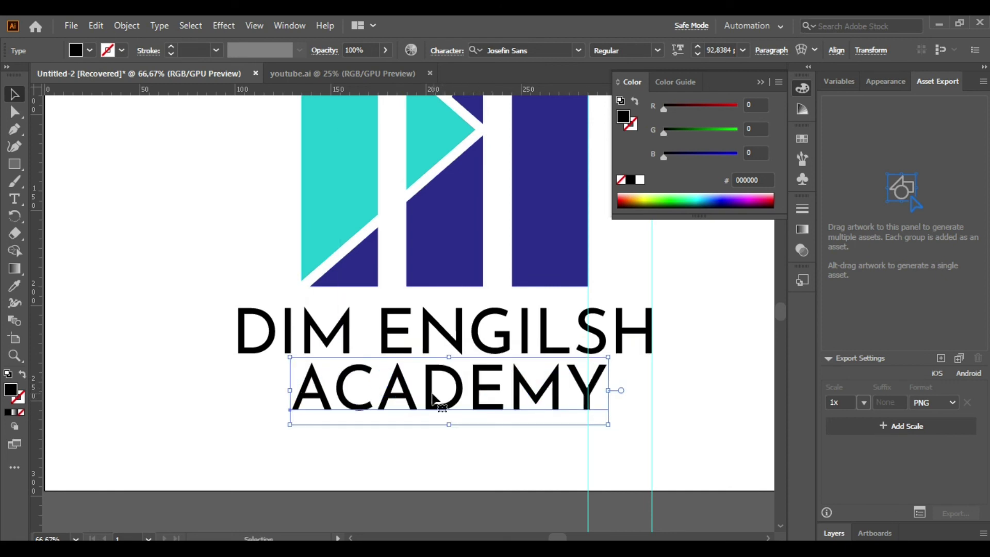
# Place a vertical guide at the logo's left edge and scale ACADEMY to about 84 pt to fit the logo's width.
pyautogui.moveTo(292, 390)
pyautogui.mouseDown()
pyautogui.moveTo(301, 391)
pyautogui.moveTo(292, 389)
pyautogui.mouseUp()
pyautogui.moveTo(67, 278); pyautogui.dragTo(301, 330)
pyautogui.click(307, 403)
pyautogui.click(324, 399)
pyautogui.moveTo(293, 397); pyautogui.dragTo(304, 397)
pyautogui.moveTo(608, 390); pyautogui.dragTo(583, 402)
pyautogui.scroll(4, 588, 394)
pyautogui.scroll(-4, 538, 395)
pyautogui.scroll(4, 265, 400)
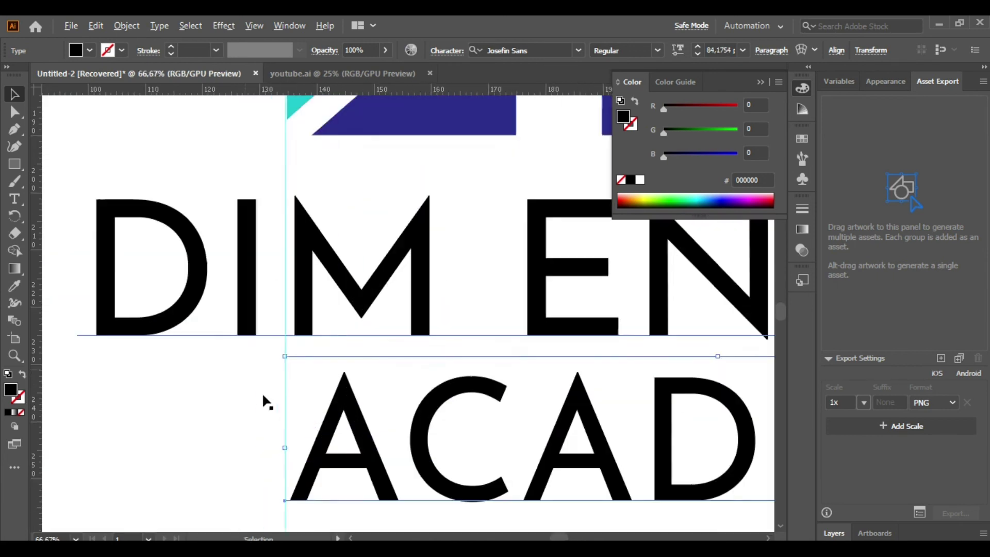
# Fine-tune ACADEMY's left edge against the logo's left guide, and delete all the vertical guides.
pyautogui.moveTo(297, 379); pyautogui.dragTo(295, 380)
pyautogui.scroll(-2, 264, 388)
pyautogui.scroll(-4, 305, 373)
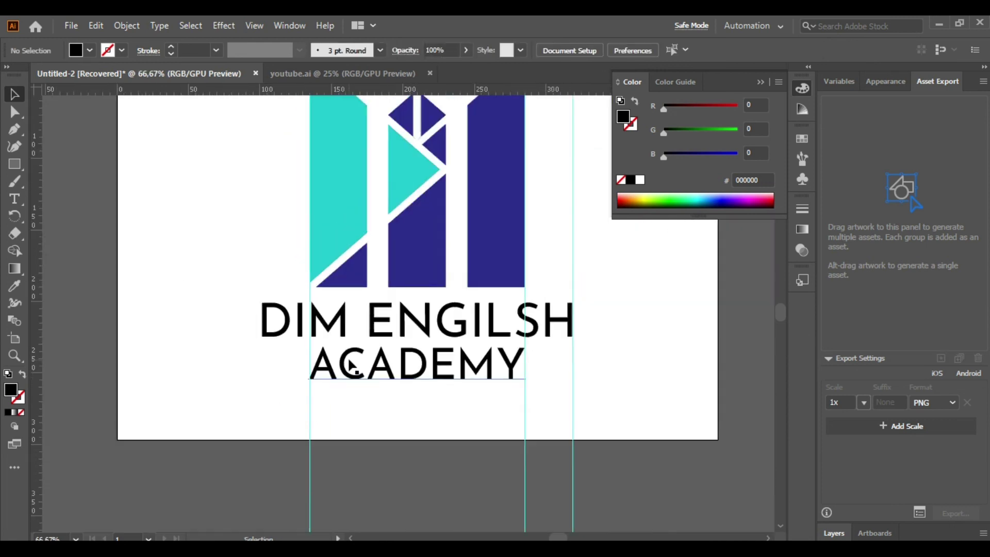
pyautogui.moveTo(546, 463); pyautogui.dragTo(277, 440)
pyautogui.press('Delete')
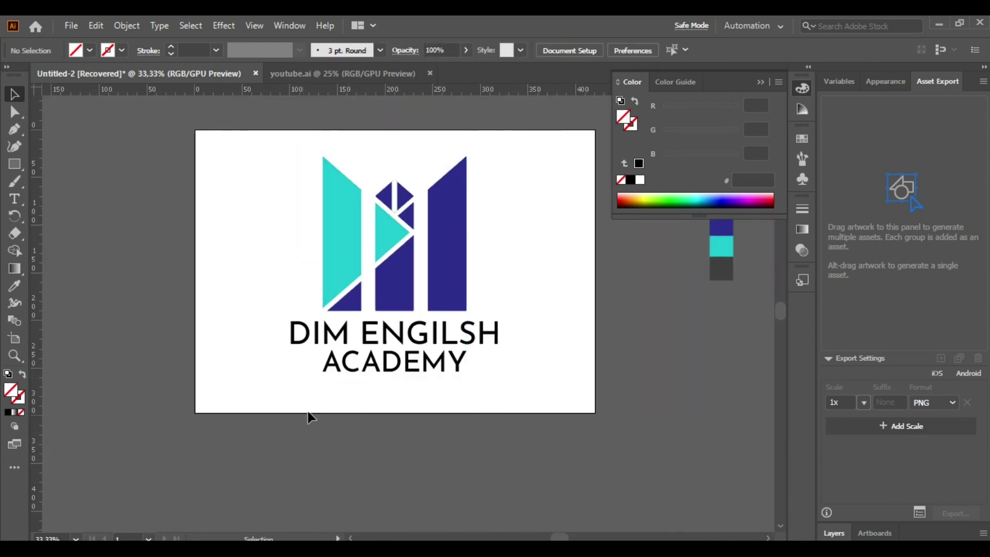
pyautogui.scroll(2, 376, 438)
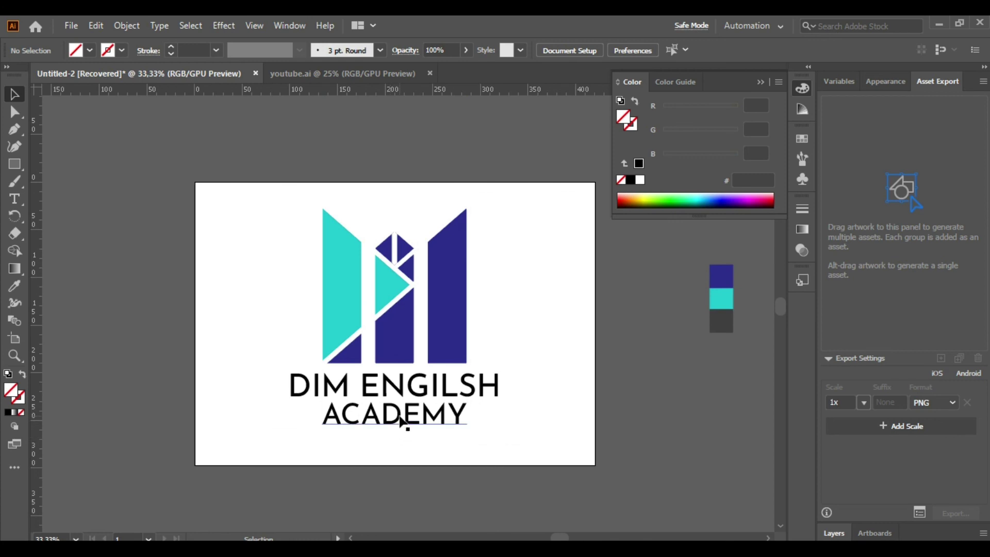
# Recolour both text lines with the dark grey swatch (#323031) beside the artboard.
pyautogui.click(403, 423)
pyautogui.keyDown('shift'); pyautogui.click(397, 388); pyautogui.keyUp('shift')
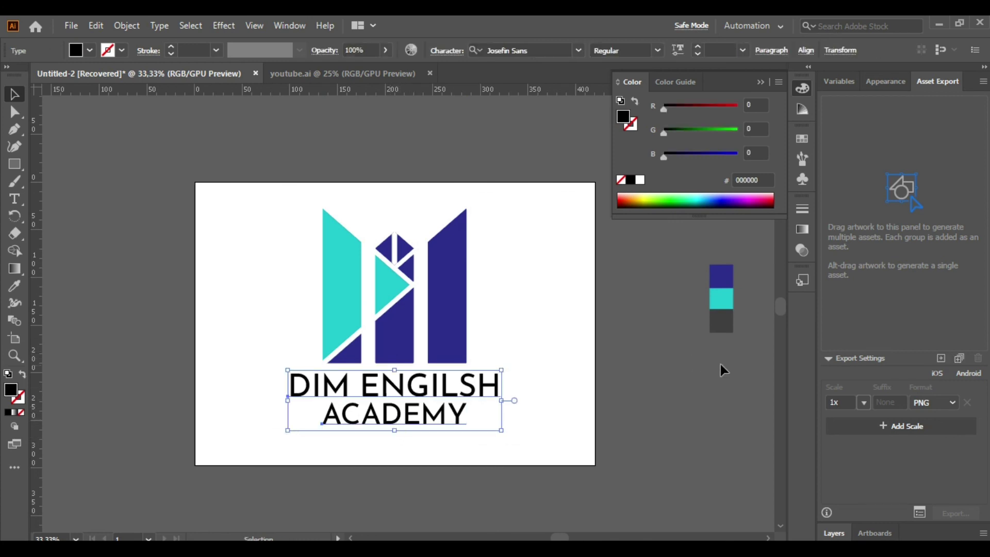
pyautogui.press('i')
pyautogui.click(722, 325)
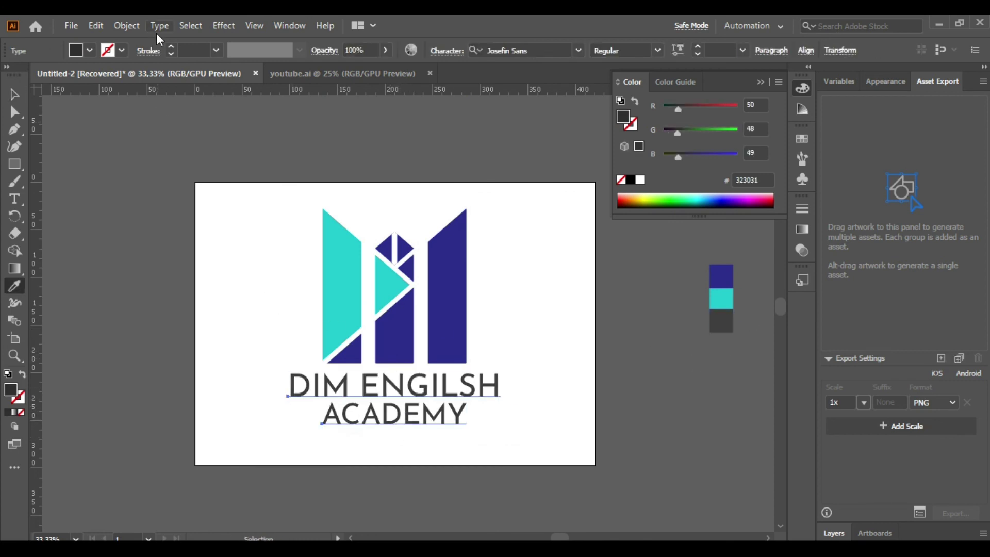
# Expand both text lines into vector shapes with the Object and Fill options enabled.
pyautogui.click(230, 23)
pyautogui.click(126, 25)
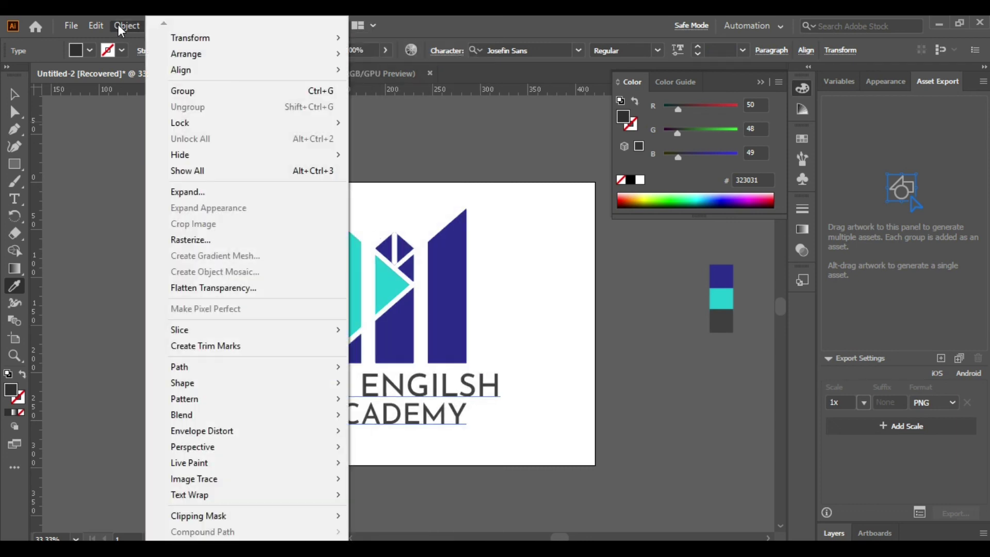
pyautogui.click(209, 193)
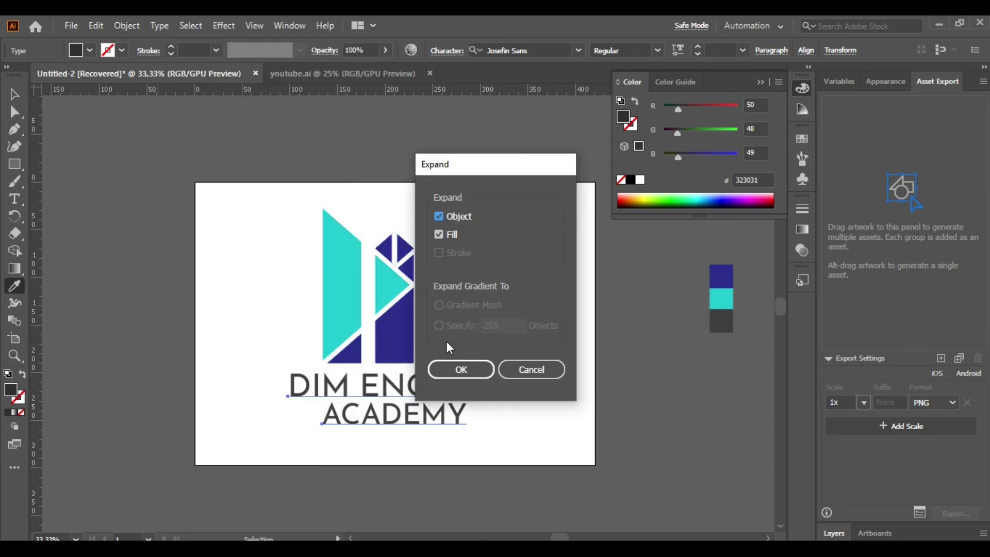
pyautogui.click(472, 374)
# Resample the dark grey swatch (#323031) onto the expanded lettering with the Eyedropper, and deselect it.
pyautogui.click(122, 298)
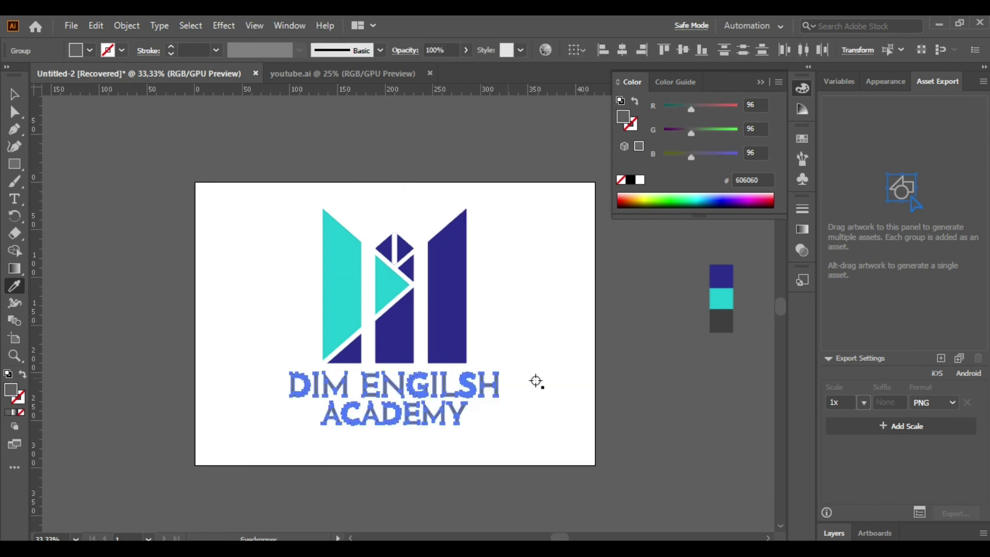
pyautogui.click(714, 319)
pyautogui.press('v')
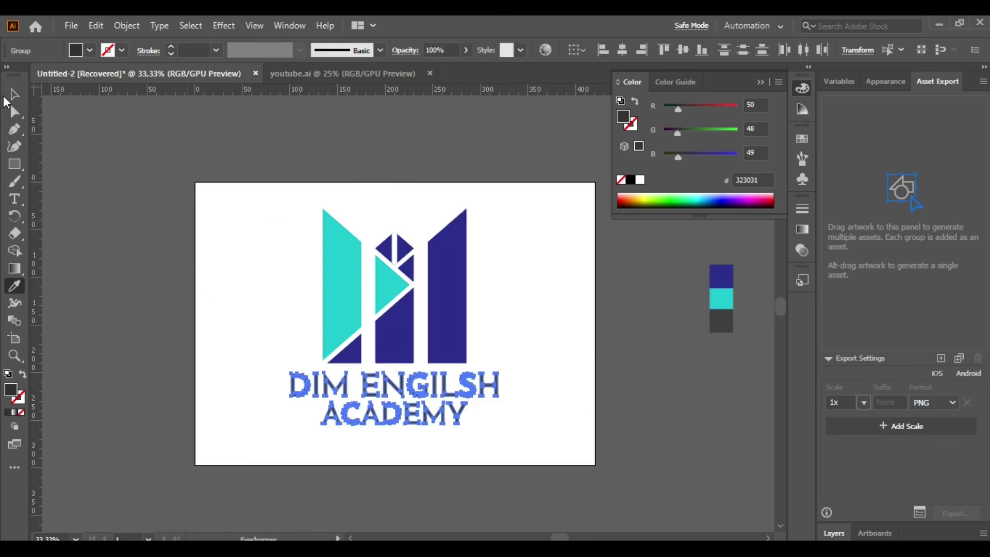
pyautogui.click(137, 212)
pyautogui.keyDown('alt'); pyautogui.scroll(1, 491, 301); pyautogui.keyUp('alt')
pyautogui.scroll(-1, 493, 308)
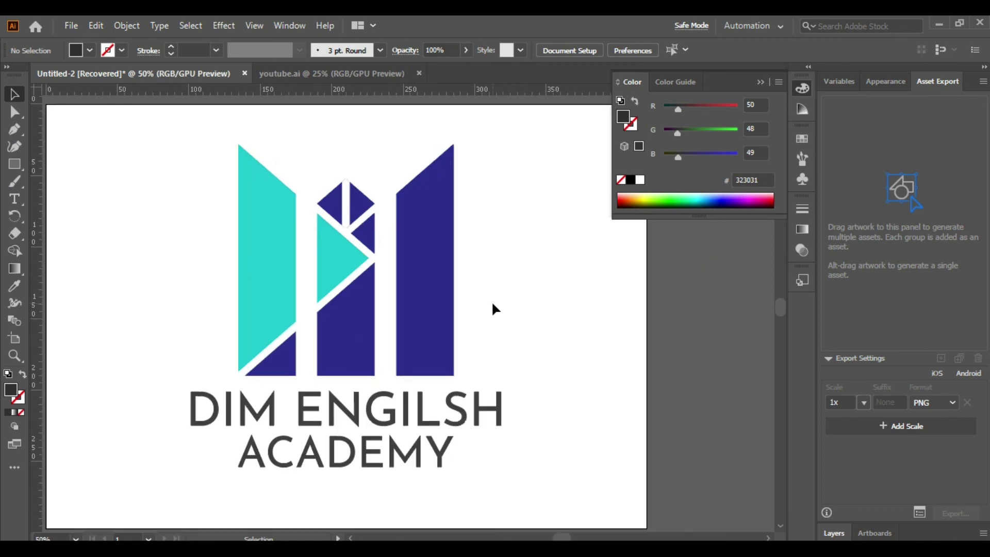